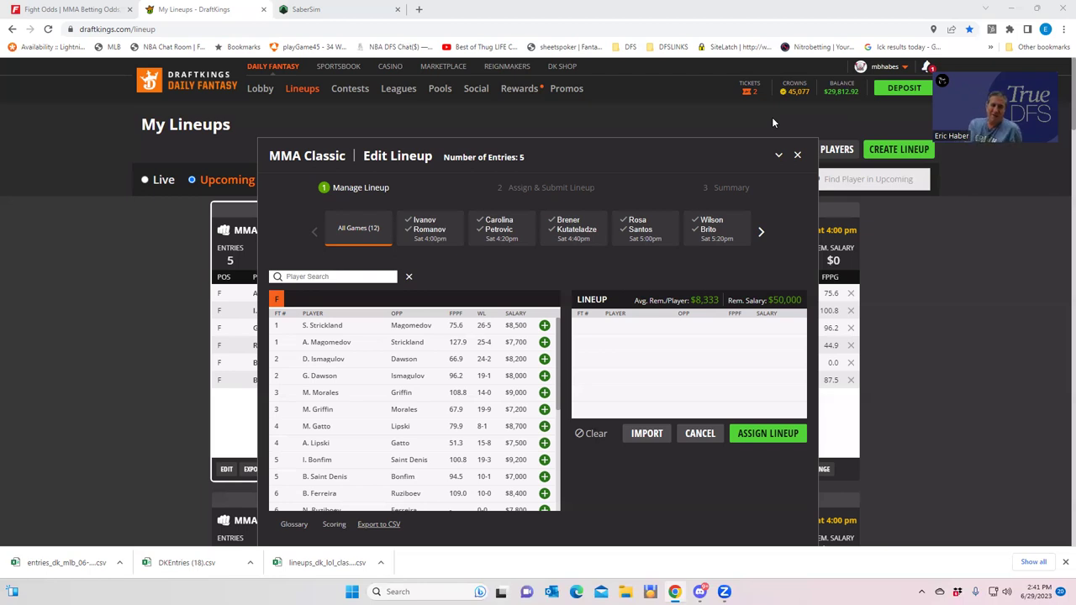
- Check the Romanov vs. Ivanov salaries in the DraftKings player list, then examine that fight's expanded prop odds on FightOdds
scroll(552, 436, down, 1)
drag(553, 435, 557, 535)
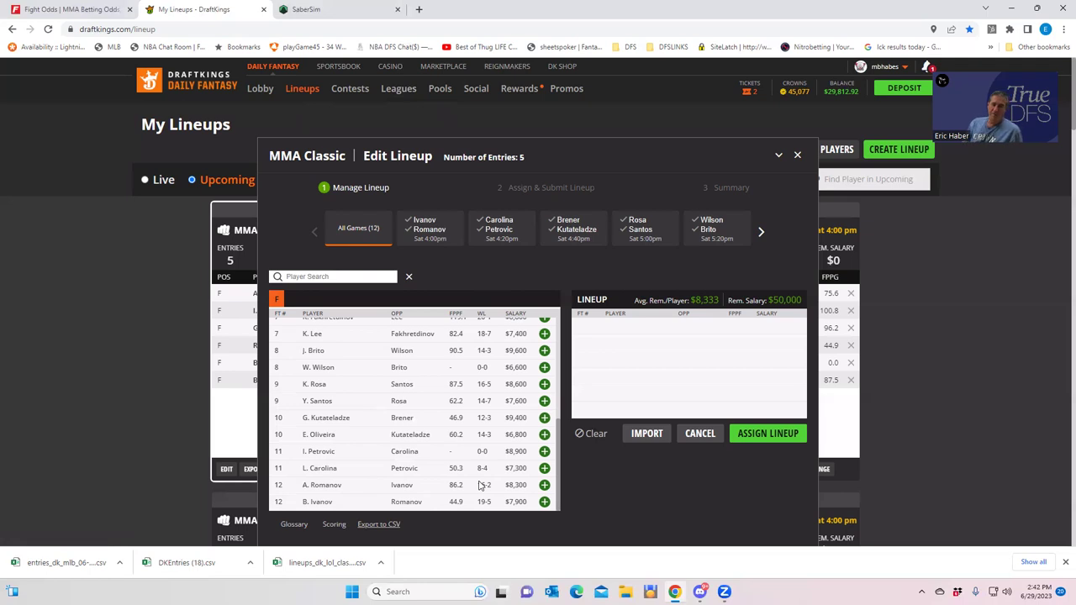
click(74, 10)
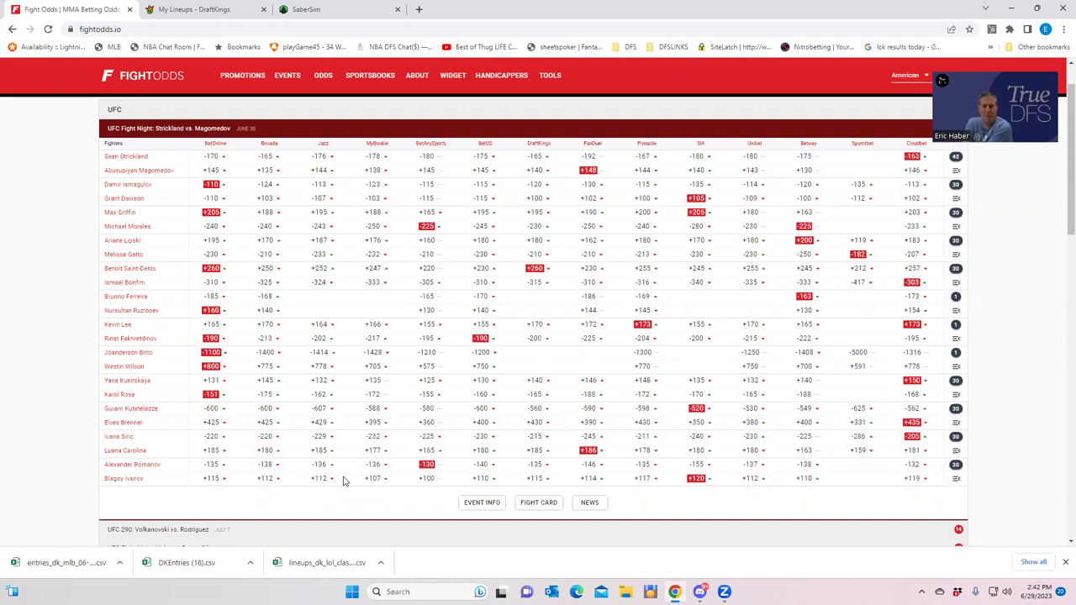
click(956, 465)
scroll(575, 502, down, 2)
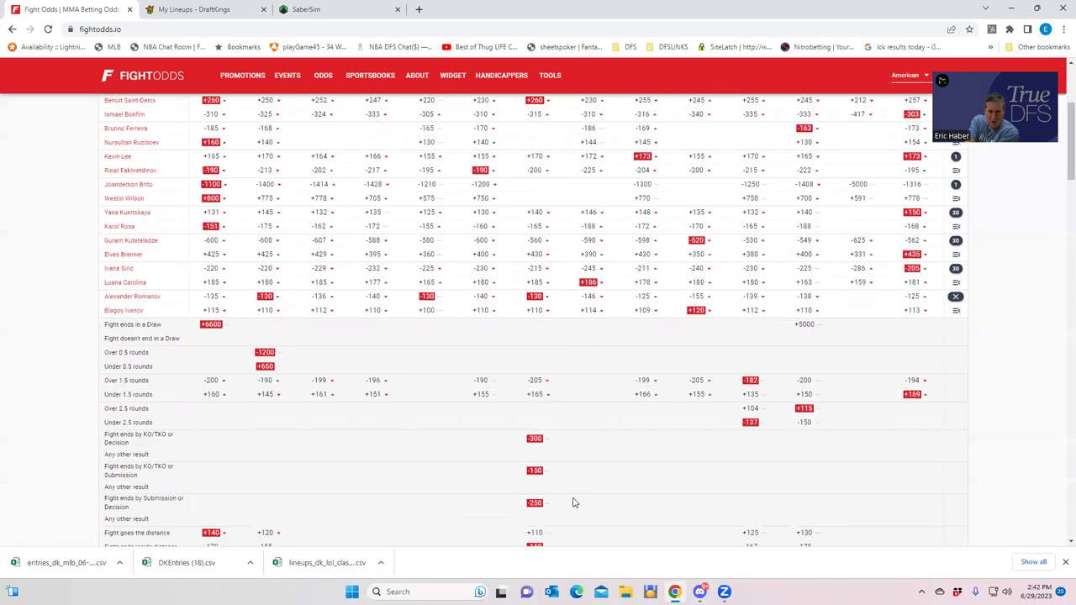
scroll(574, 502, down, 2)
scroll(574, 502, down, 1)
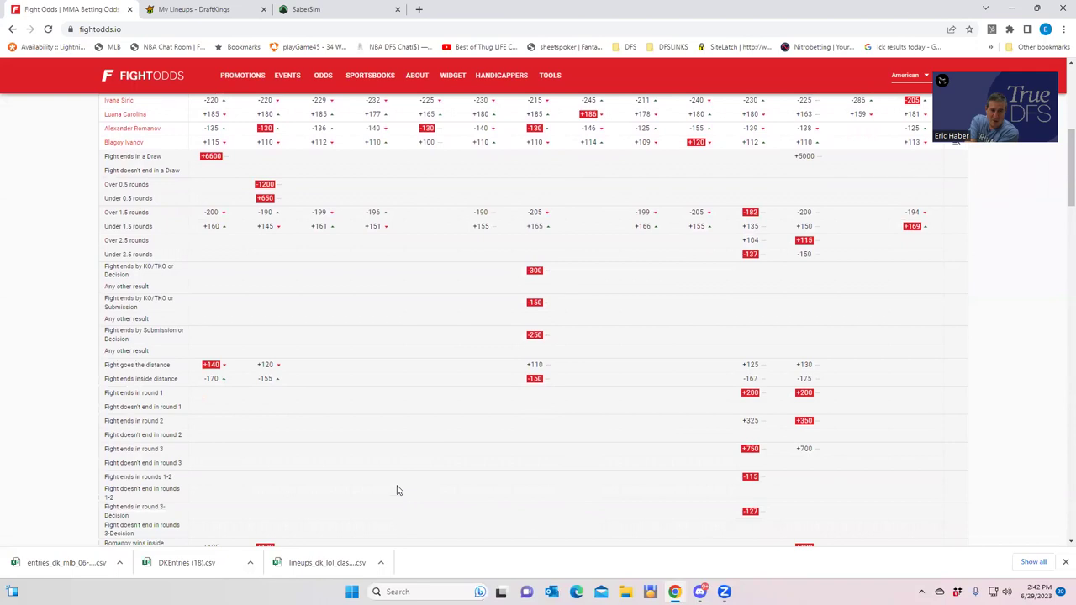
scroll(391, 463, up, 2)
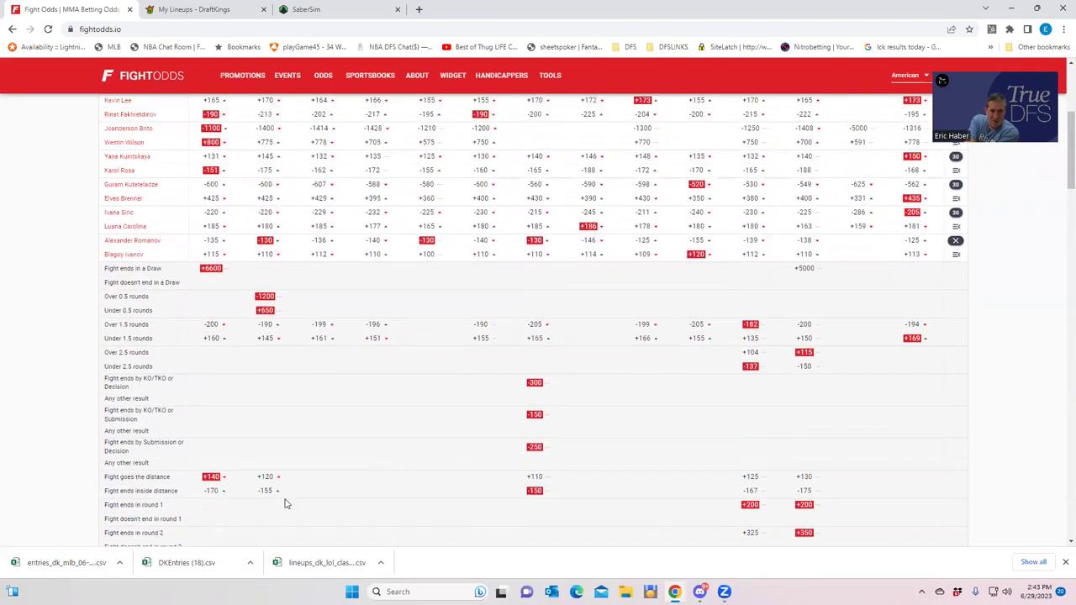
scroll(316, 480, down, 5)
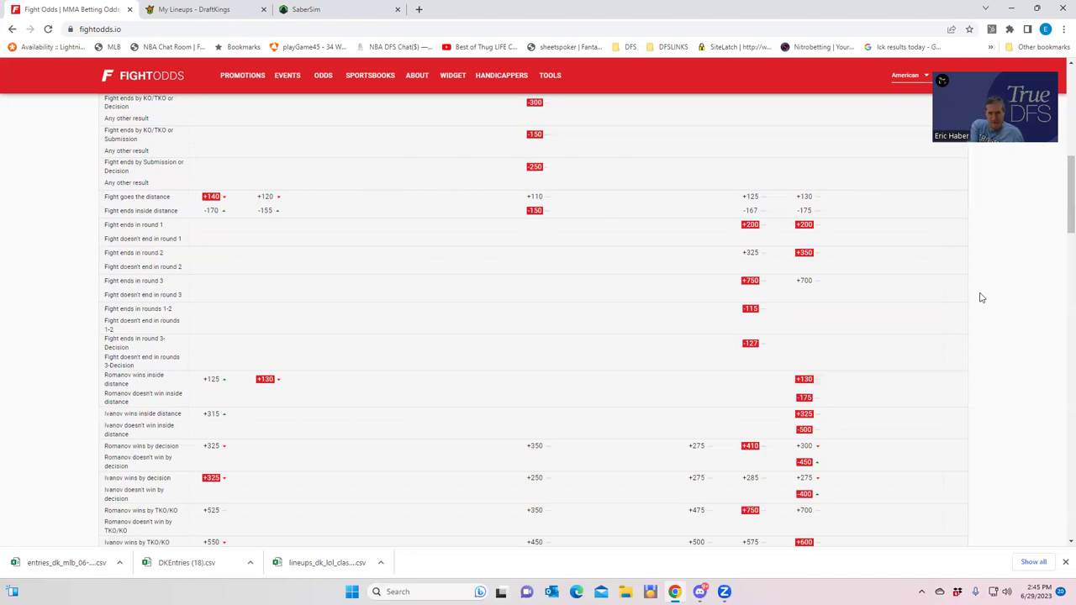
- Compare the Petrovic and Carolina salaries on DraftKings with the Siric vs. Carolina moneyline odds on FightOdds
drag(1064, 210, 1063, 75)
click(233, 8)
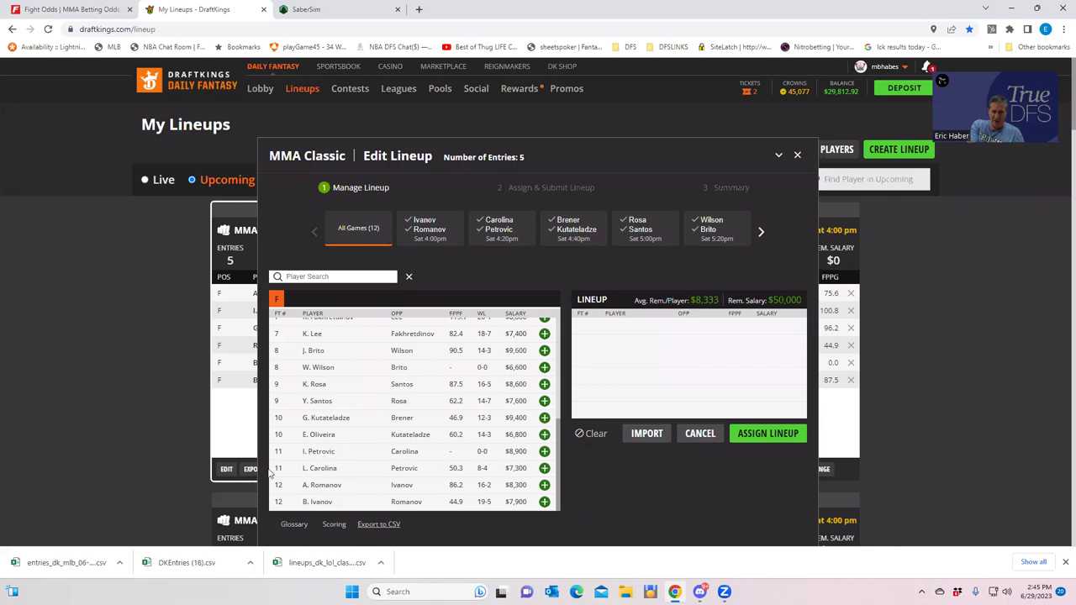
click(79, 10)
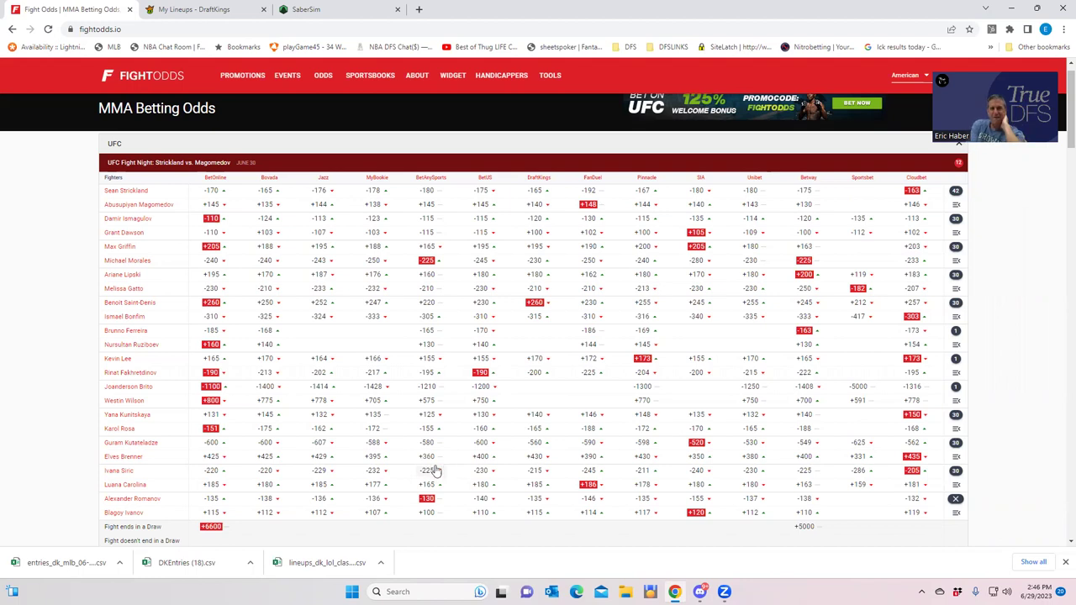
click(204, 12)
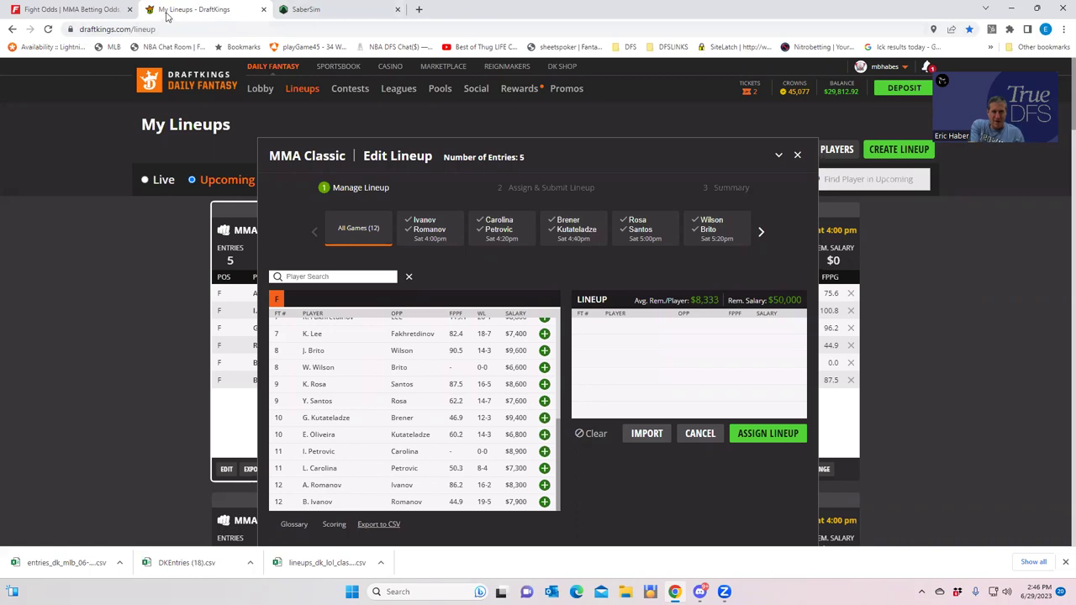
click(71, 9)
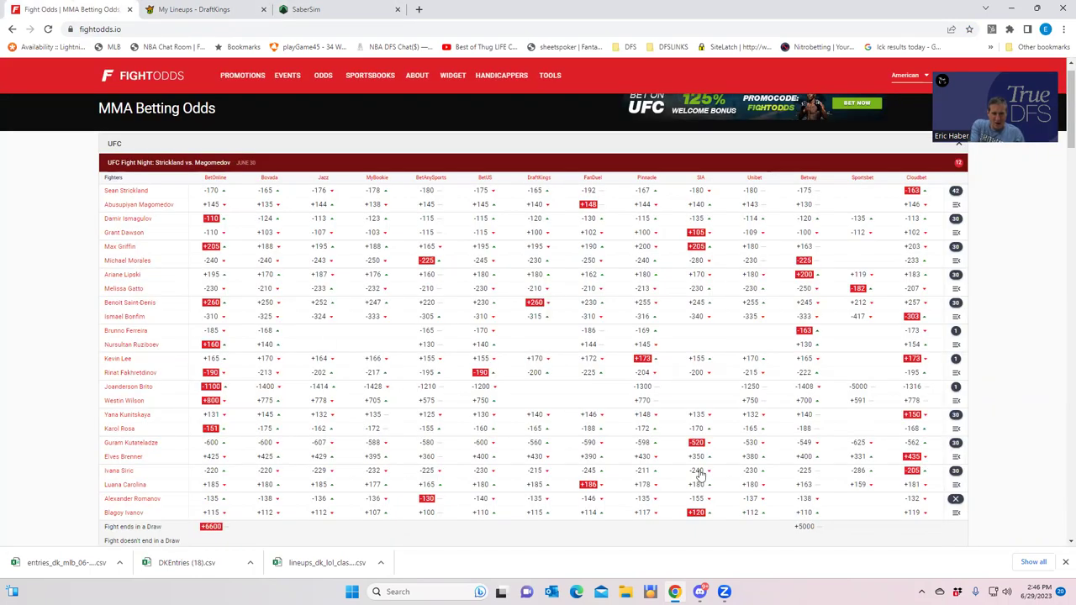
- Expand the Ivana Siric vs. Luana Carolina props and examine the rounds, distance and method-of-victory odds
click(957, 499)
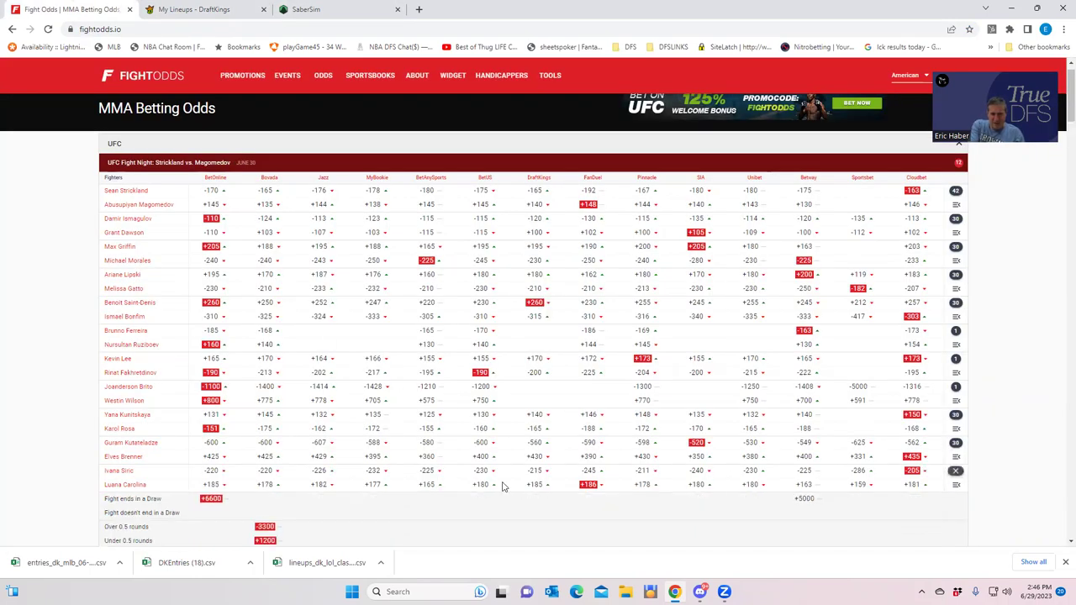
scroll(503, 486, down, 4)
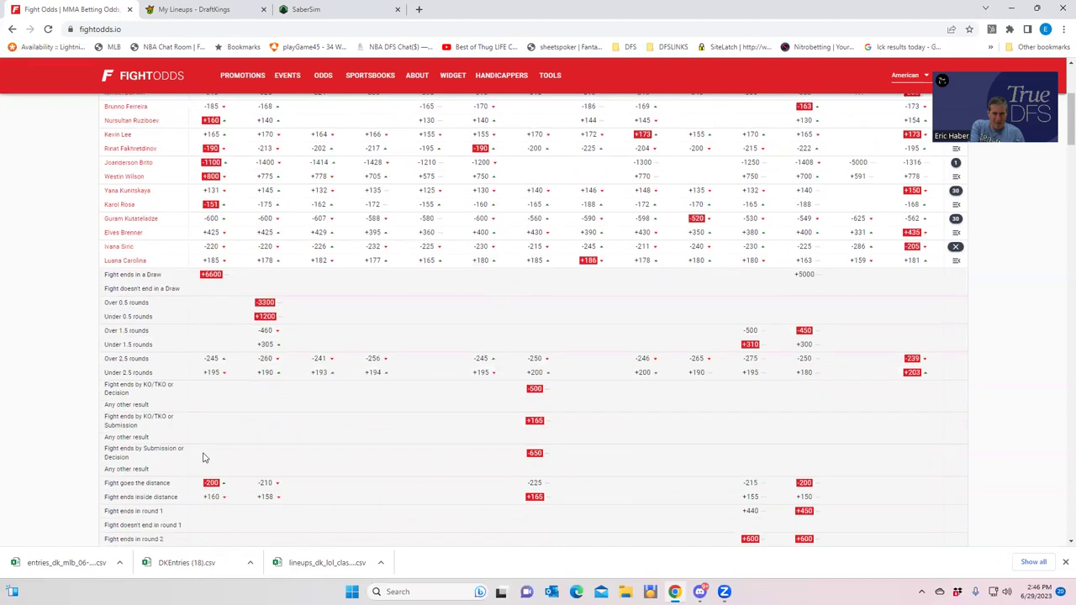
scroll(202, 457, down, 1)
scroll(202, 457, down, 4)
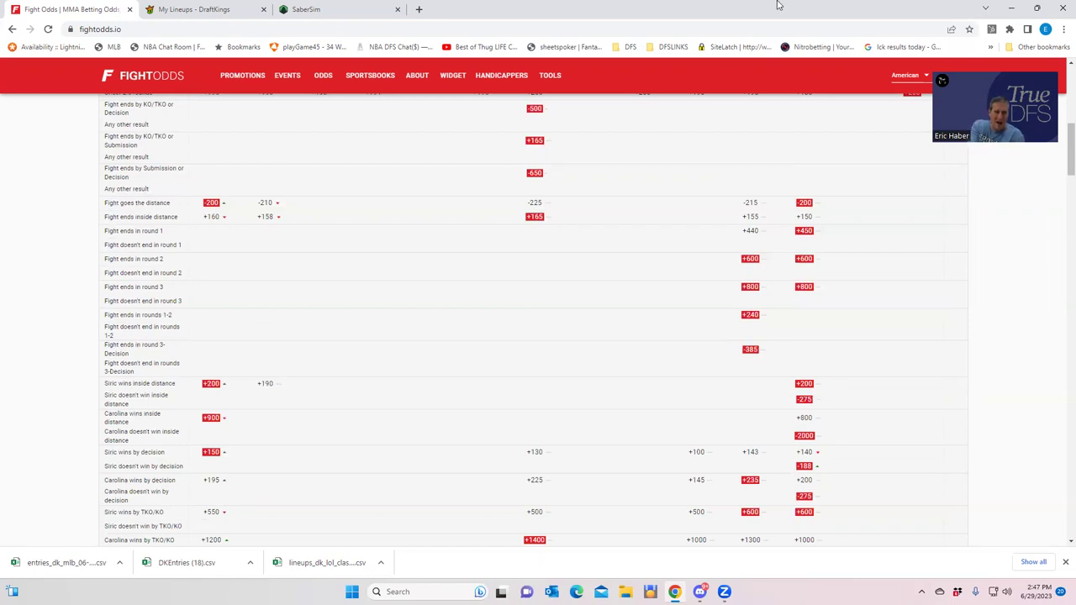
- Recheck the lineup page on DraftKings, then return to FightOdds and collapse the Siric vs. Carolina props
click(209, 19)
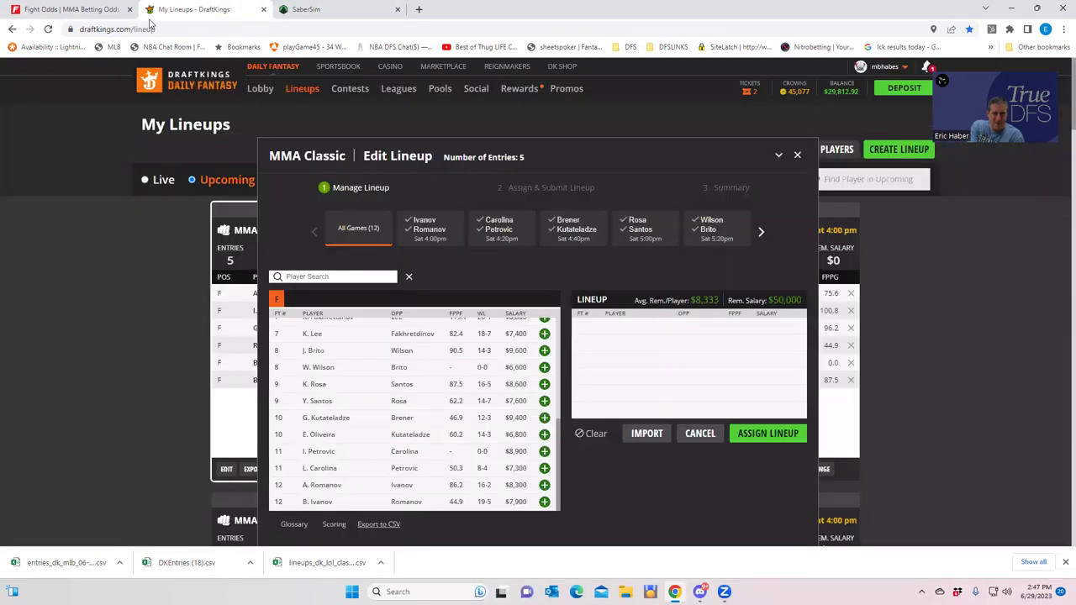
click(110, 18)
scroll(535, 452, up, 2)
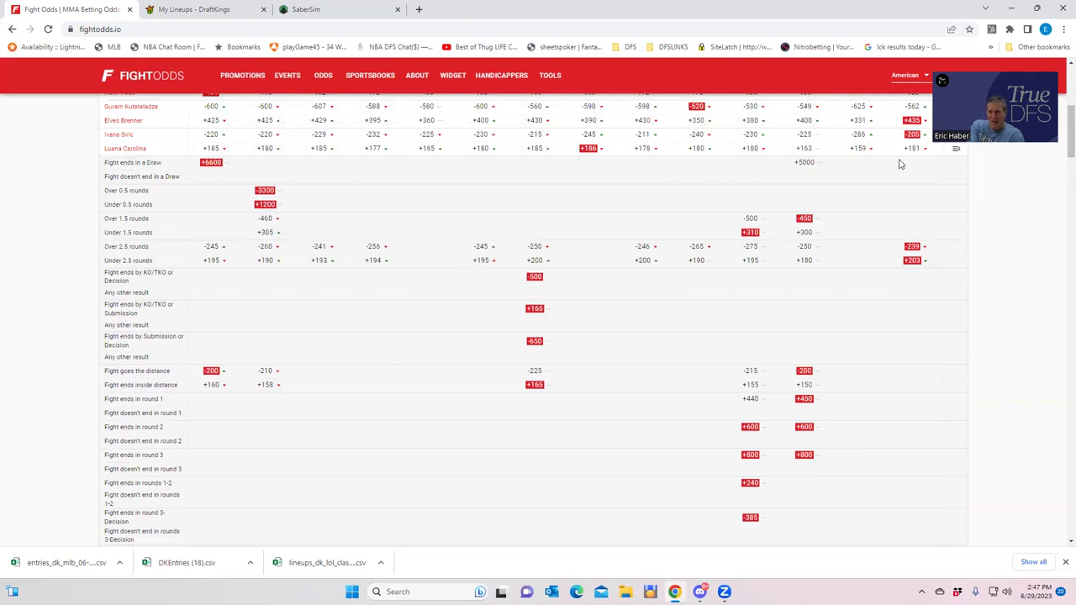
scroll(872, 179, up, 1)
scroll(872, 179, up, 1)
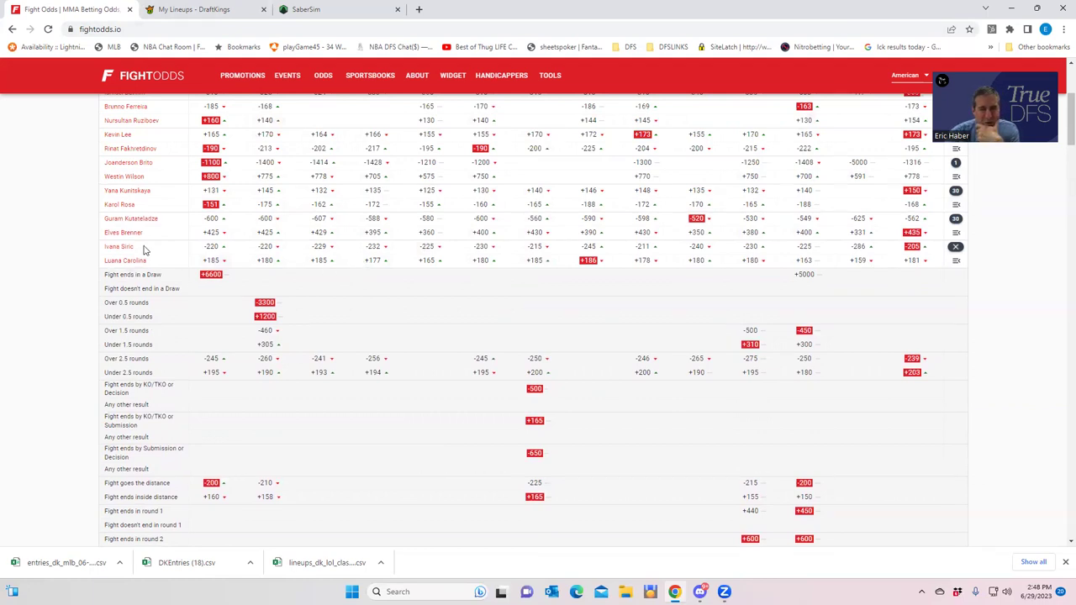
click(959, 249)
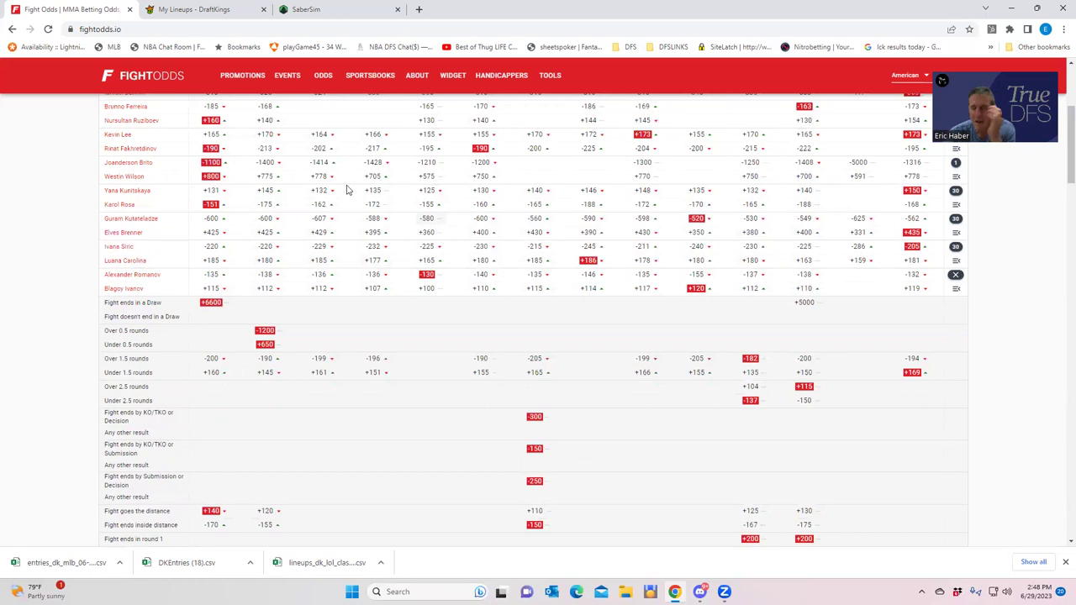
- Check the Kutateladze fight's salaries on DraftKings, then expand and examine the Kutateladze vs. Brenner props on FightOdds
click(194, 10)
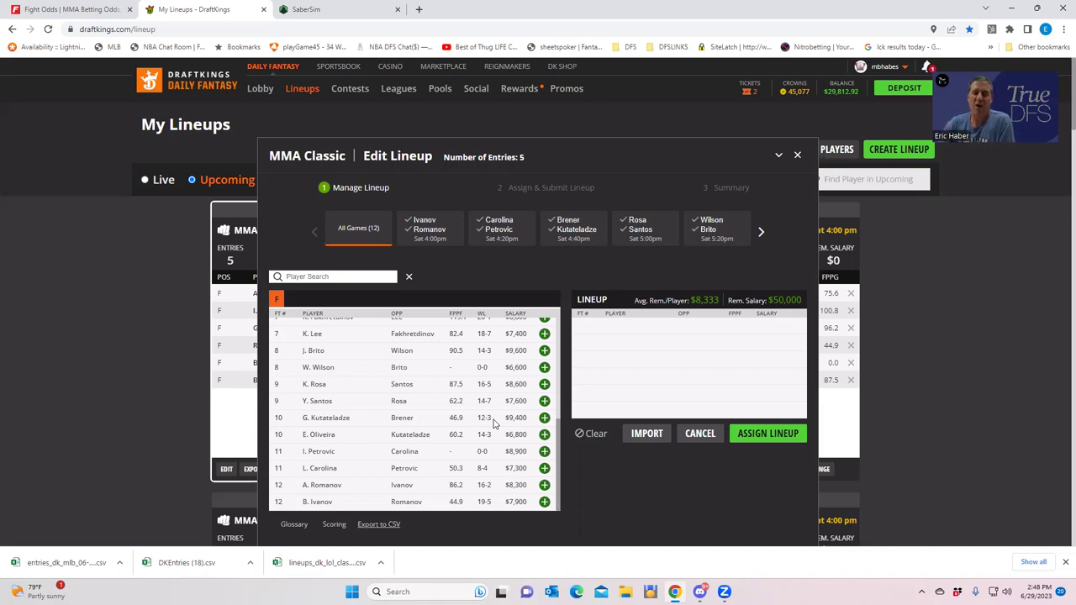
click(96, 10)
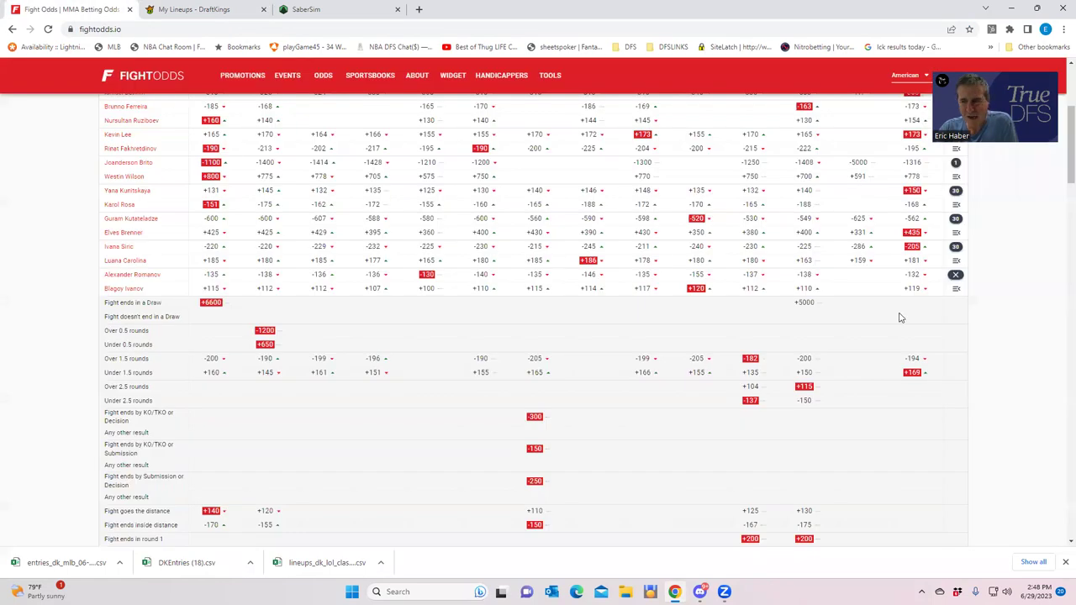
click(955, 221)
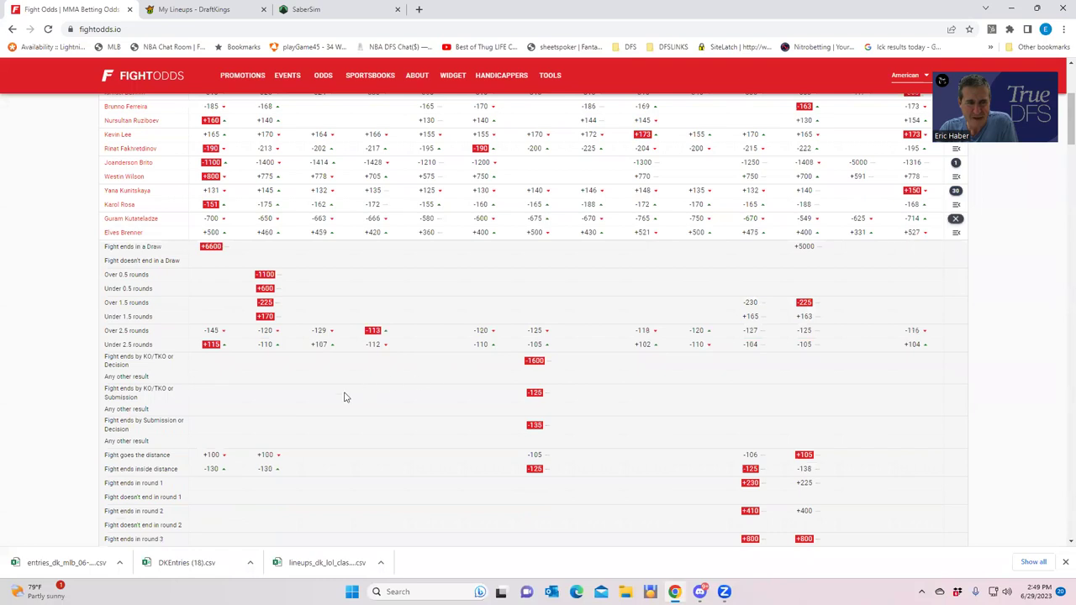
scroll(303, 412, down, 1)
scroll(281, 401, down, 2)
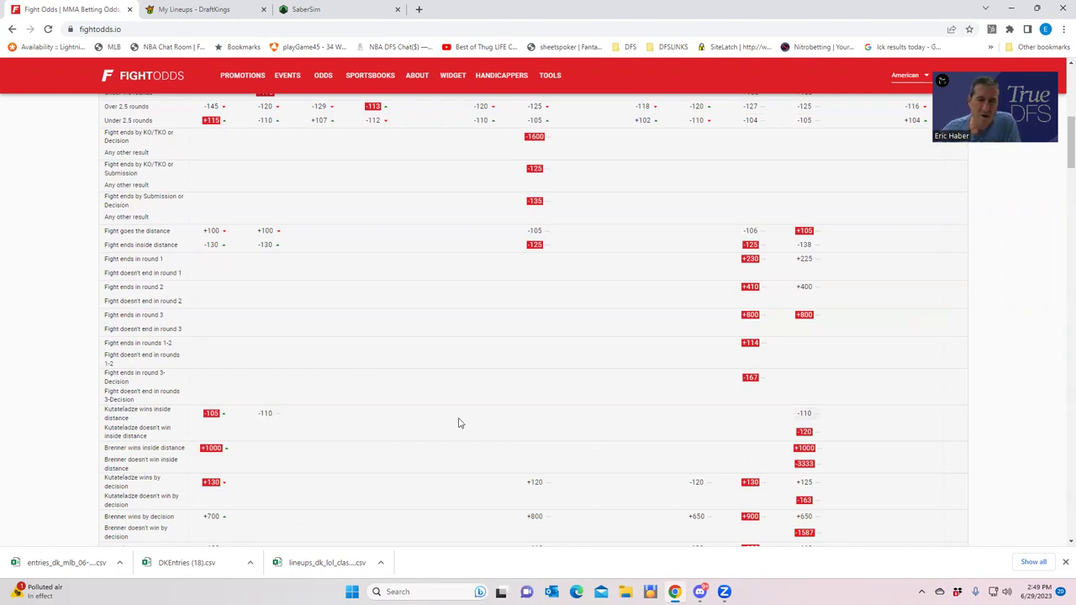
scroll(357, 339, up, 1)
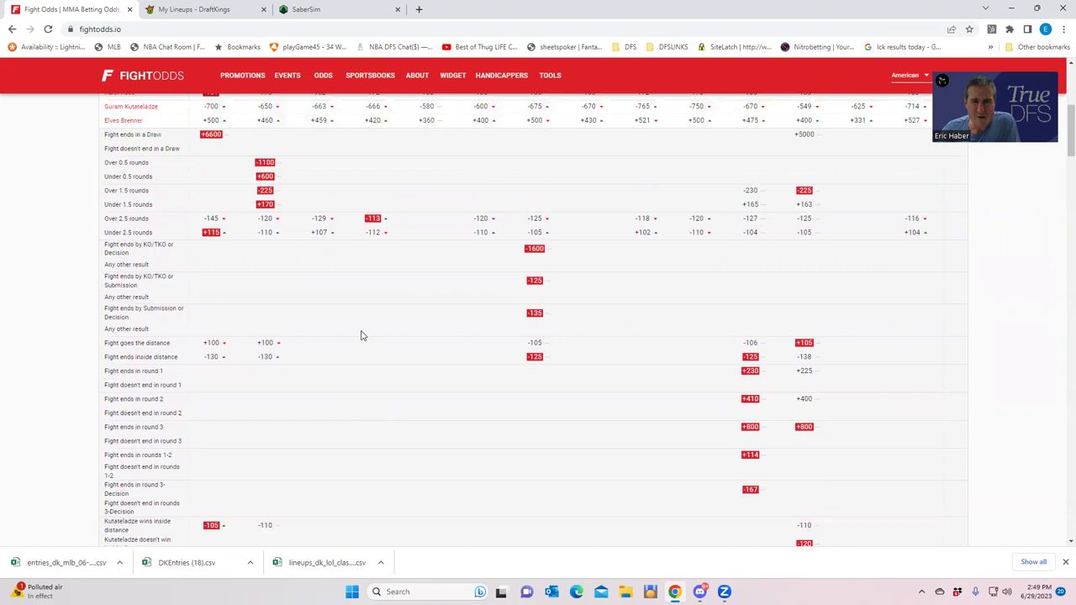
scroll(433, 310, up, 2)
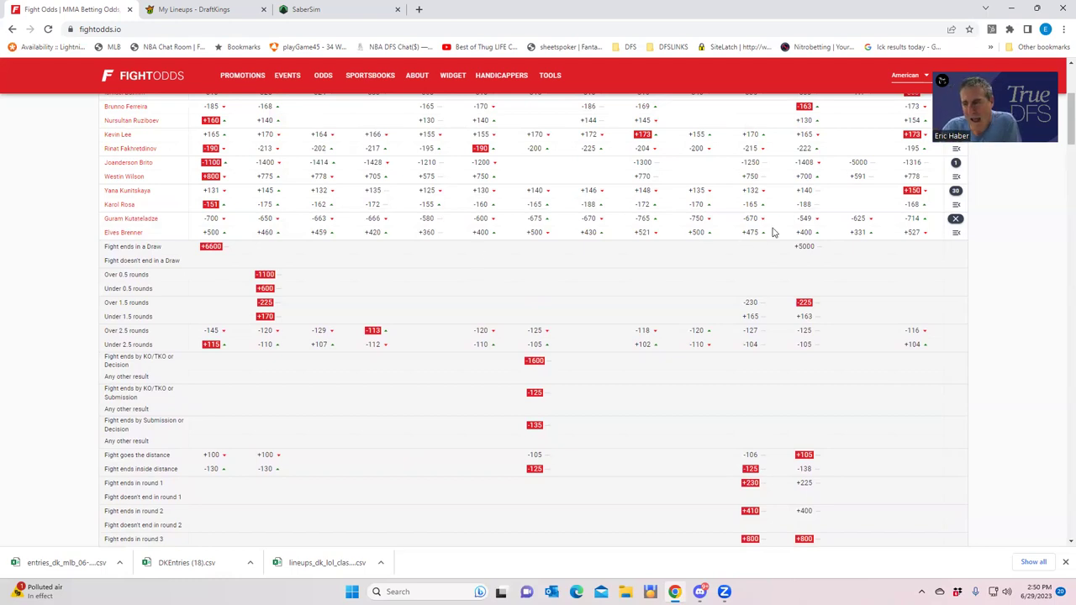
- Collapse the expanded Kutateladze vs. Brenner and Romanov vs. Ivanov props so only the fighters' moneylines are listed
click(955, 223)
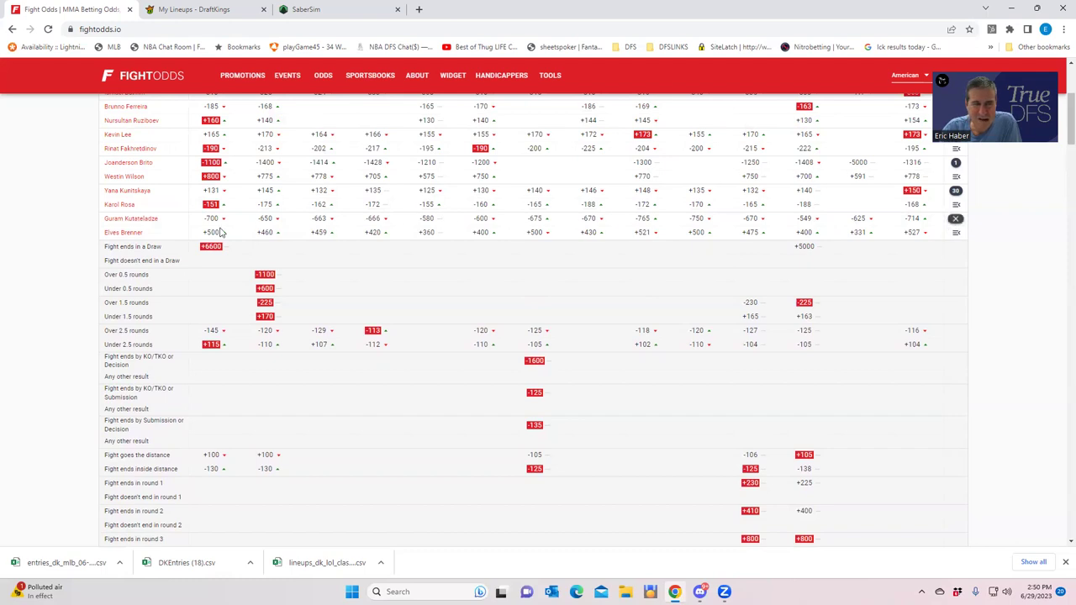
click(955, 220)
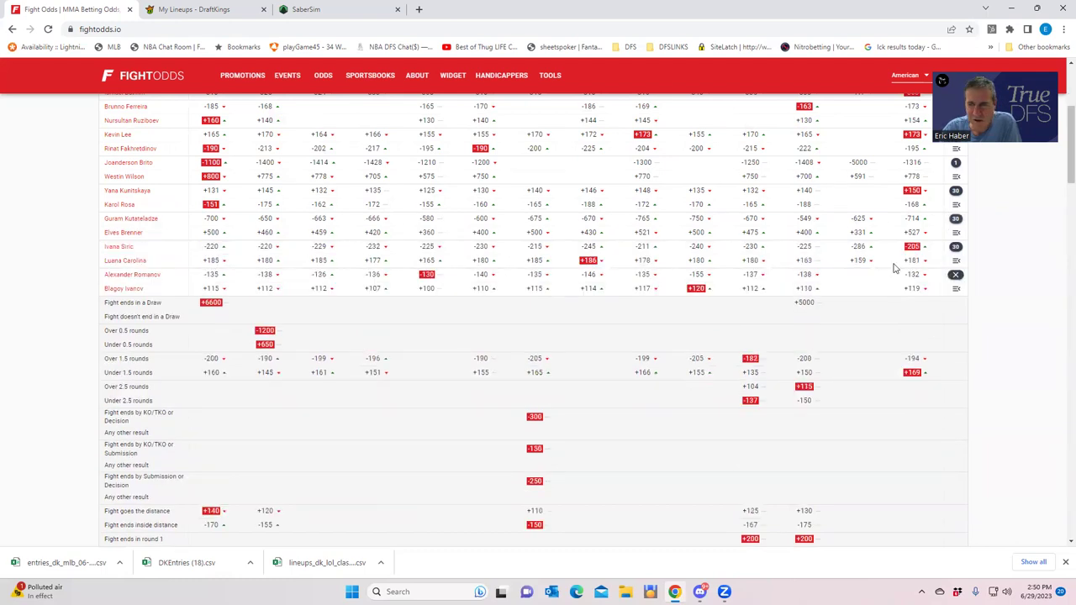
click(956, 278)
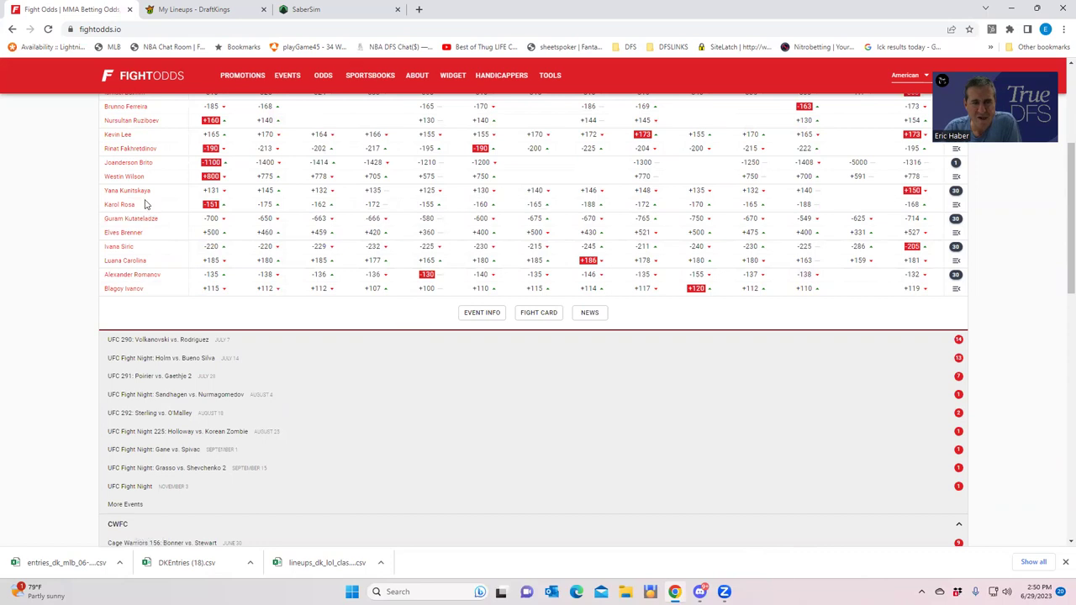
- Check the Rosa vs. Santos salaries on DraftKings, then expand and examine the Kunitskaya vs. Rosa props on FightOdds
click(181, 9)
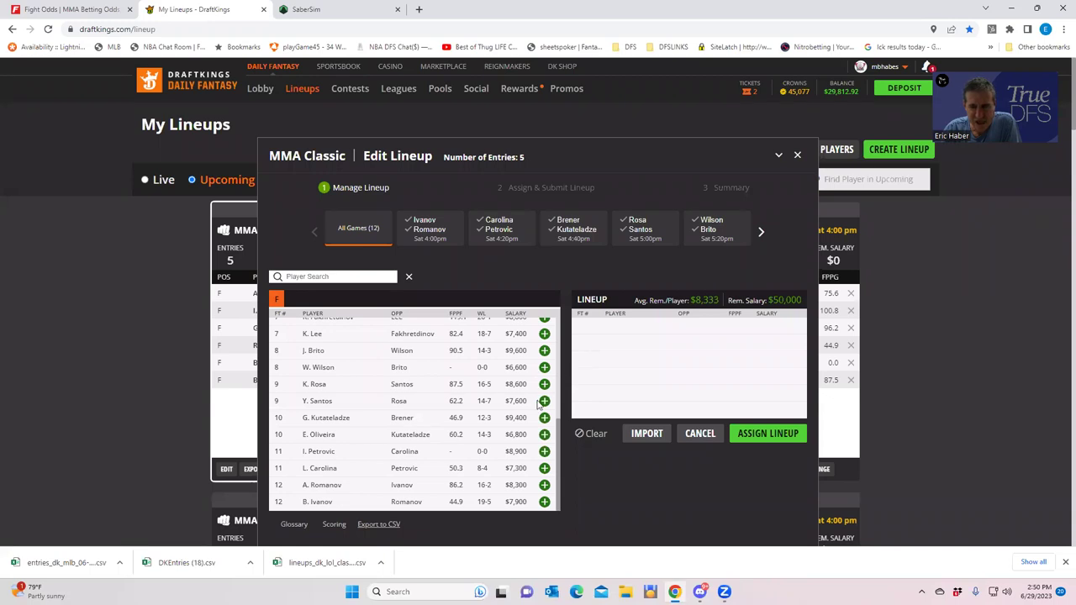
click(90, 11)
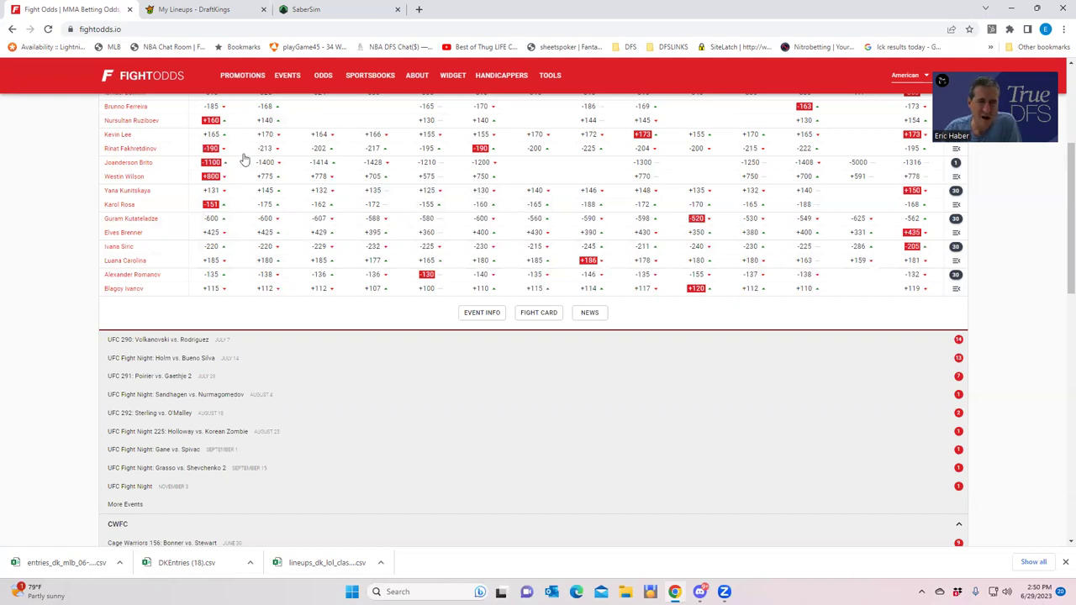
click(956, 193)
scroll(250, 382, down, 3)
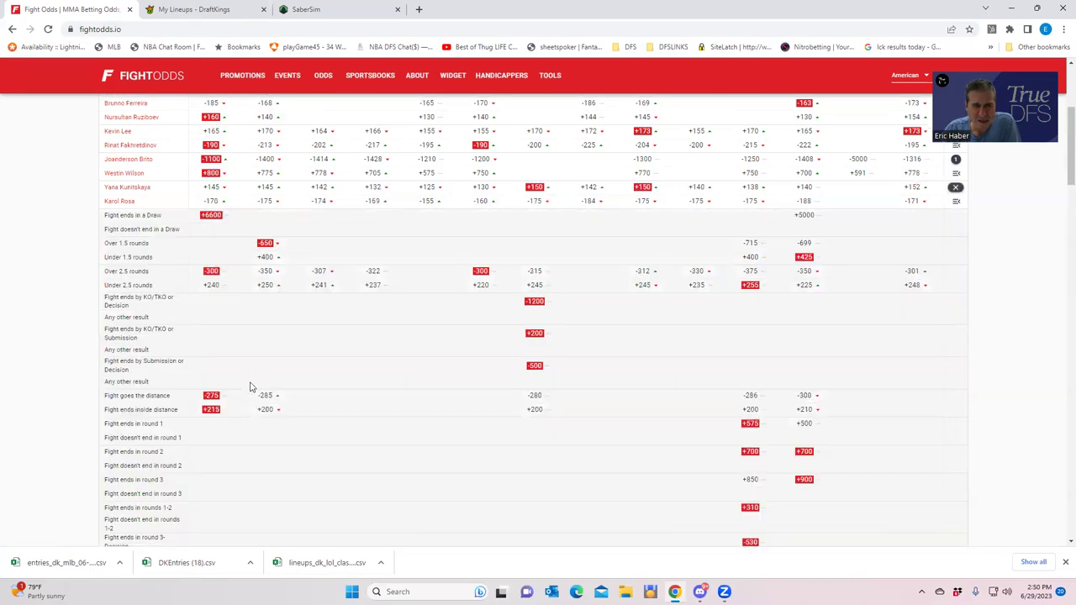
scroll(285, 423, down, 2)
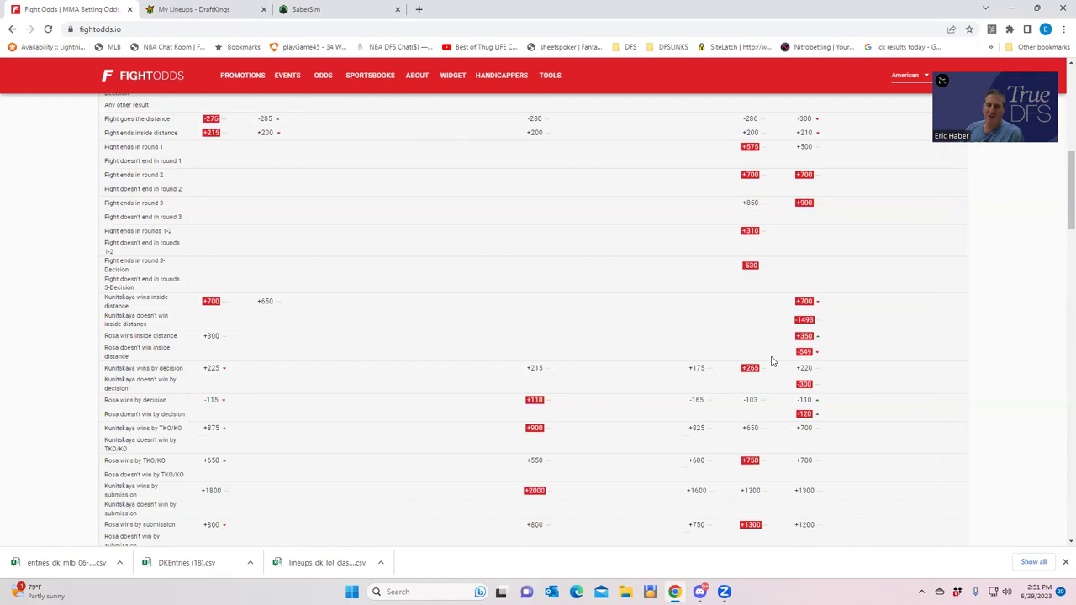
- View the fighter cards of Karol Rosa and Westin Wilson on DraftKings, closing each one after reading it
click(174, 10)
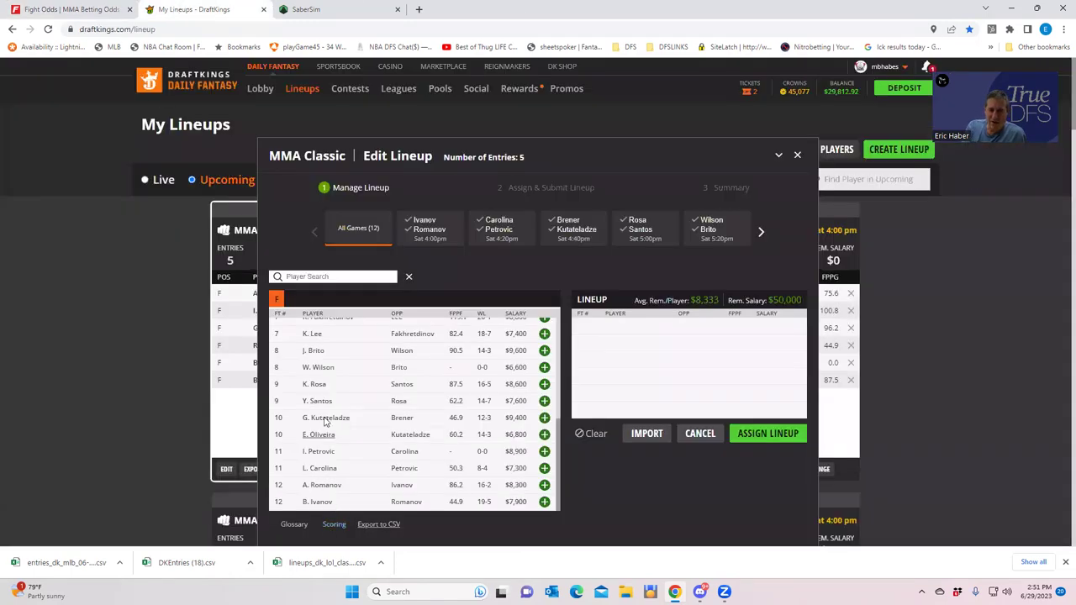
click(324, 386)
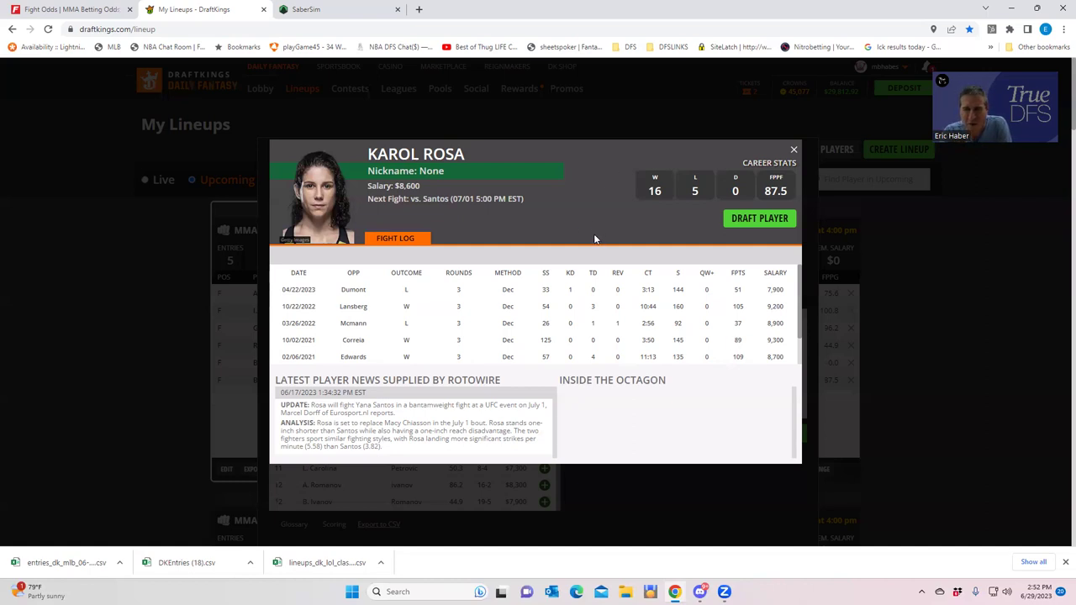
click(794, 150)
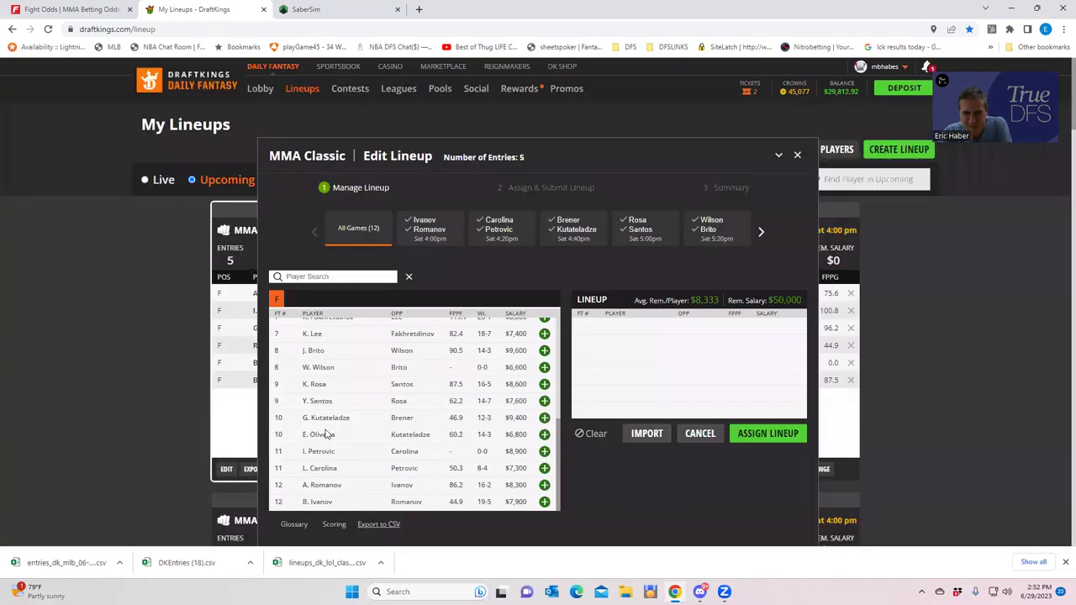
click(318, 369)
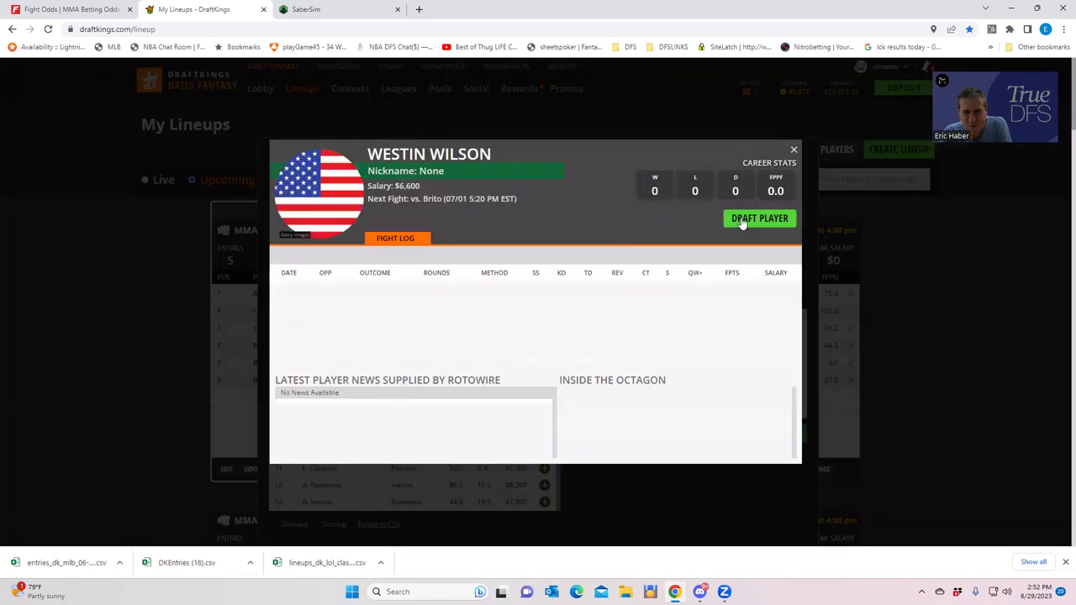
click(796, 148)
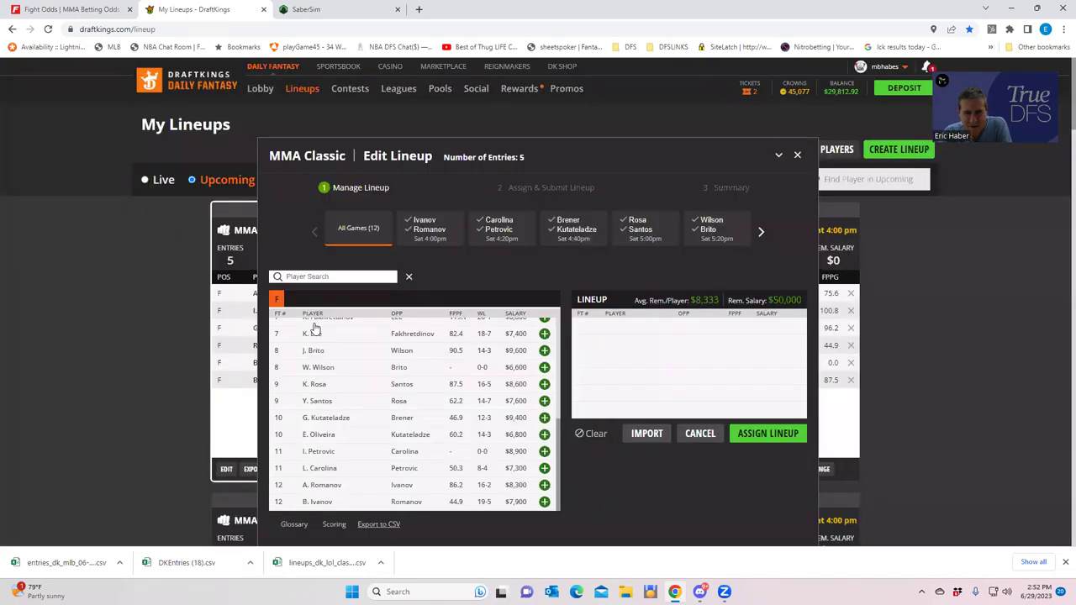
- Switch to FightOdds and collapse the expanded Kunitskaya vs. Rosa props
click(58, 11)
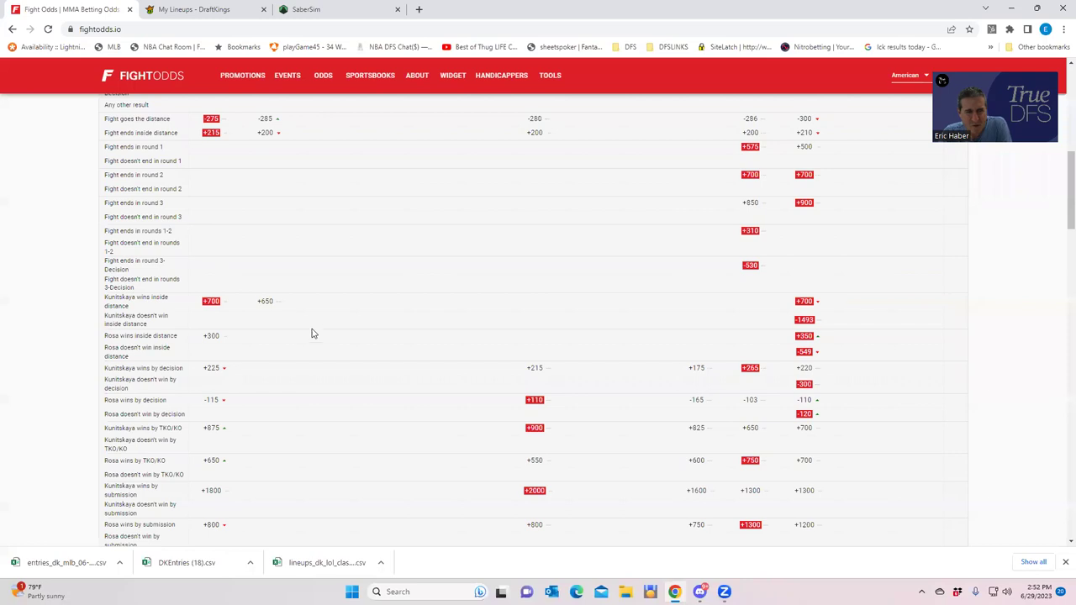
scroll(509, 272, up, 5)
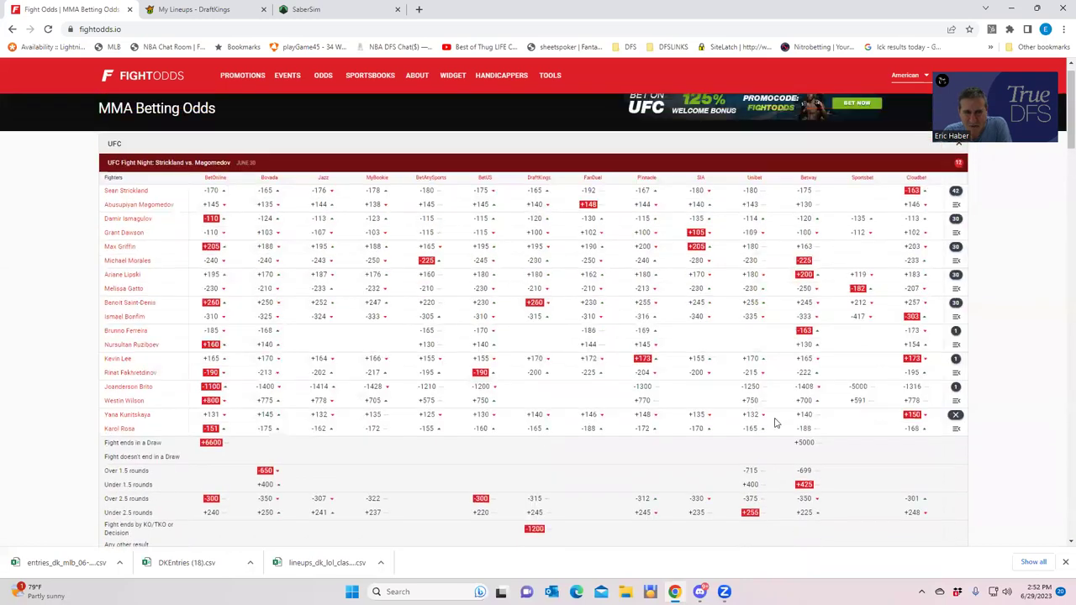
click(955, 417)
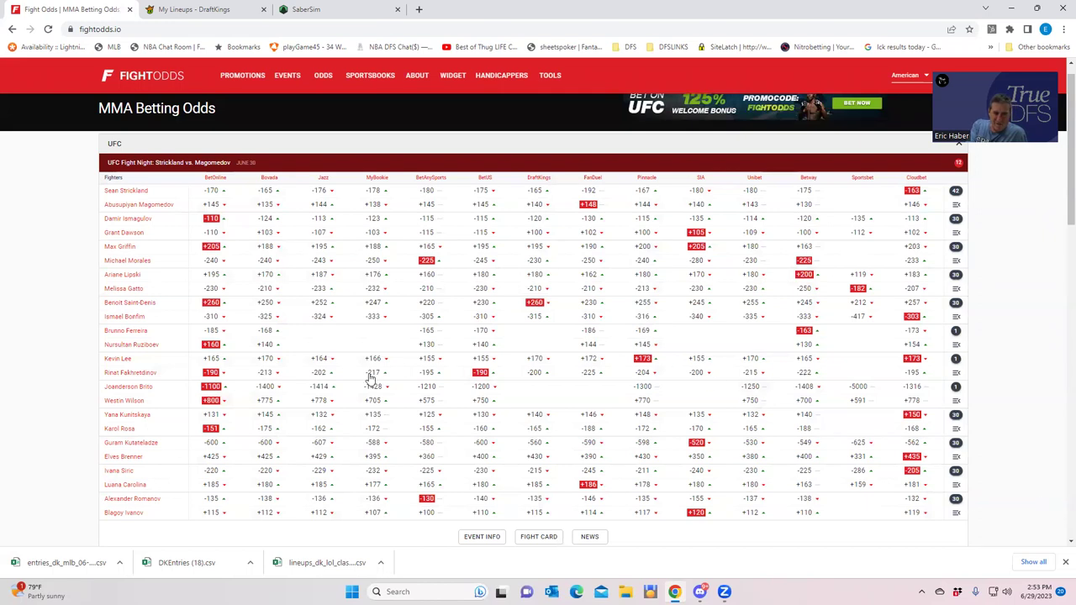
- Expand the Brito vs. Wilson props, examine the round, finish and method-of-victory odds, and collapse them again
click(956, 391)
scroll(250, 470, down, 2)
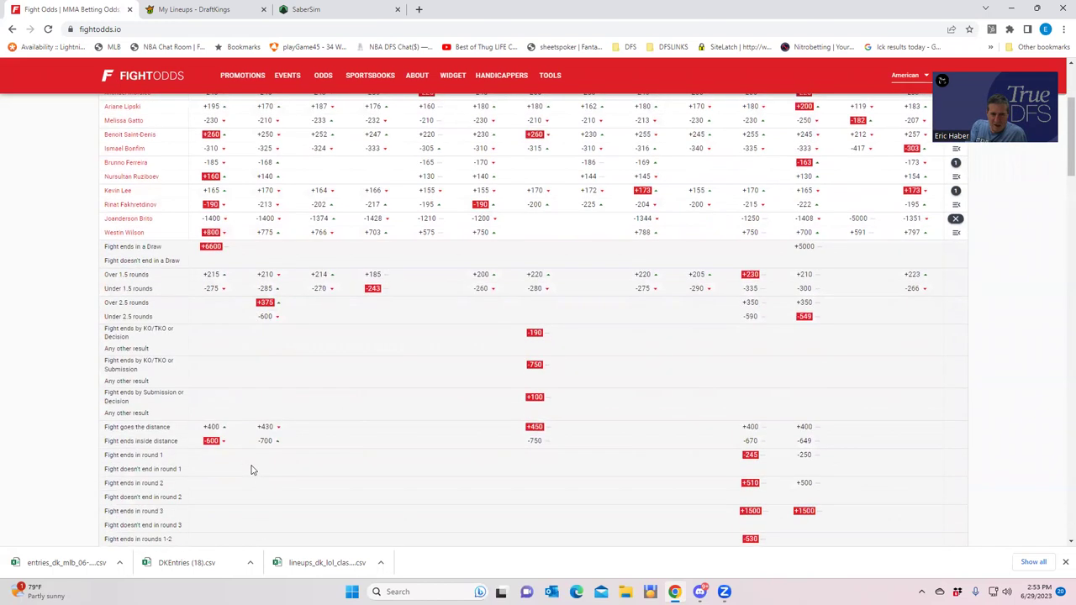
scroll(250, 470, down, 2)
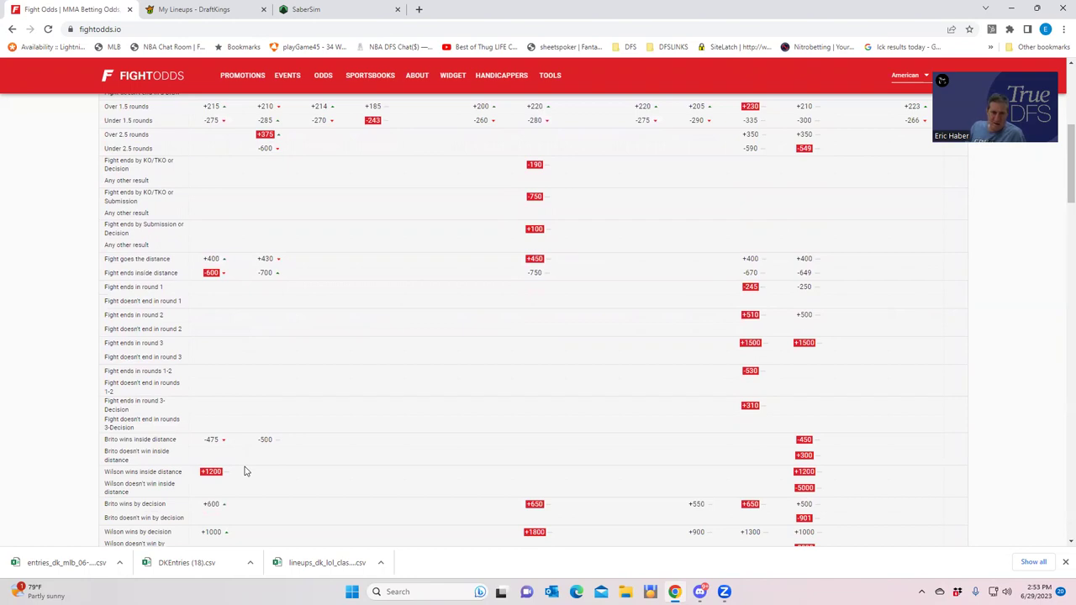
scroll(263, 492, down, 2)
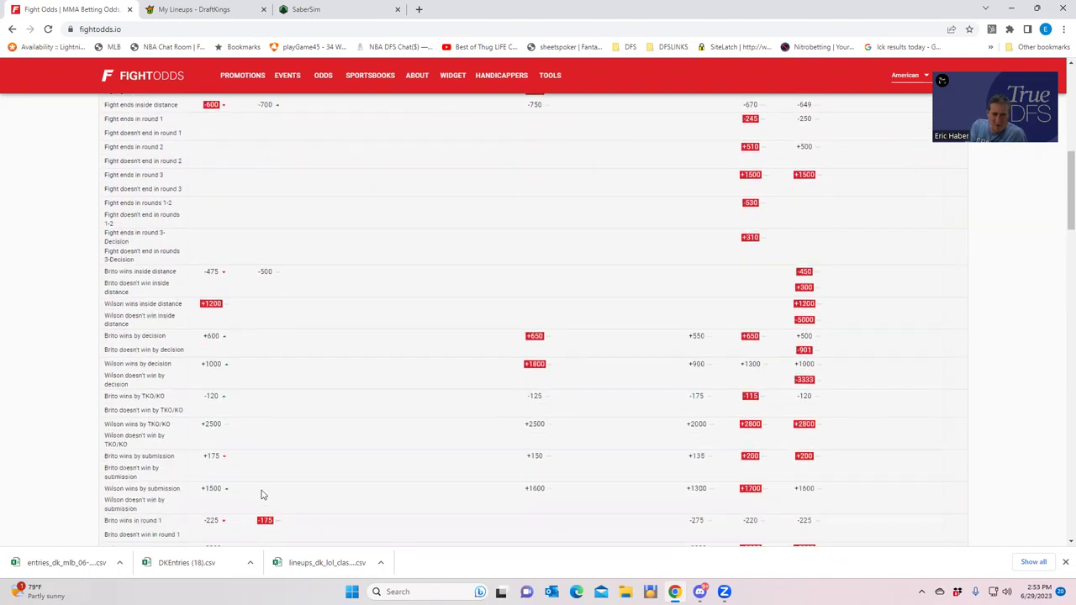
scroll(261, 495, down, 2)
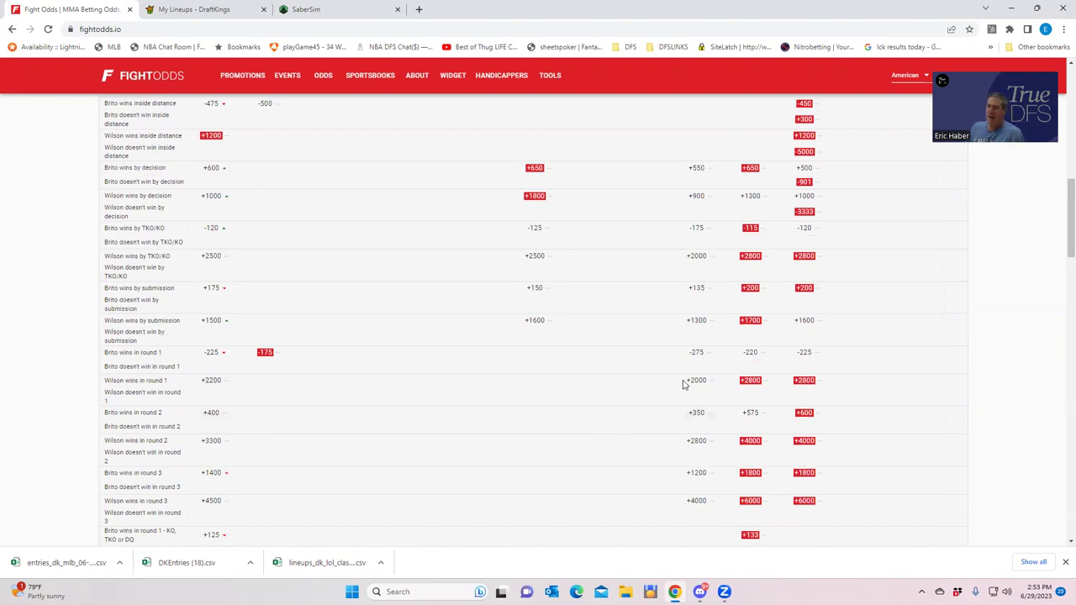
drag(1061, 233, 1062, 146)
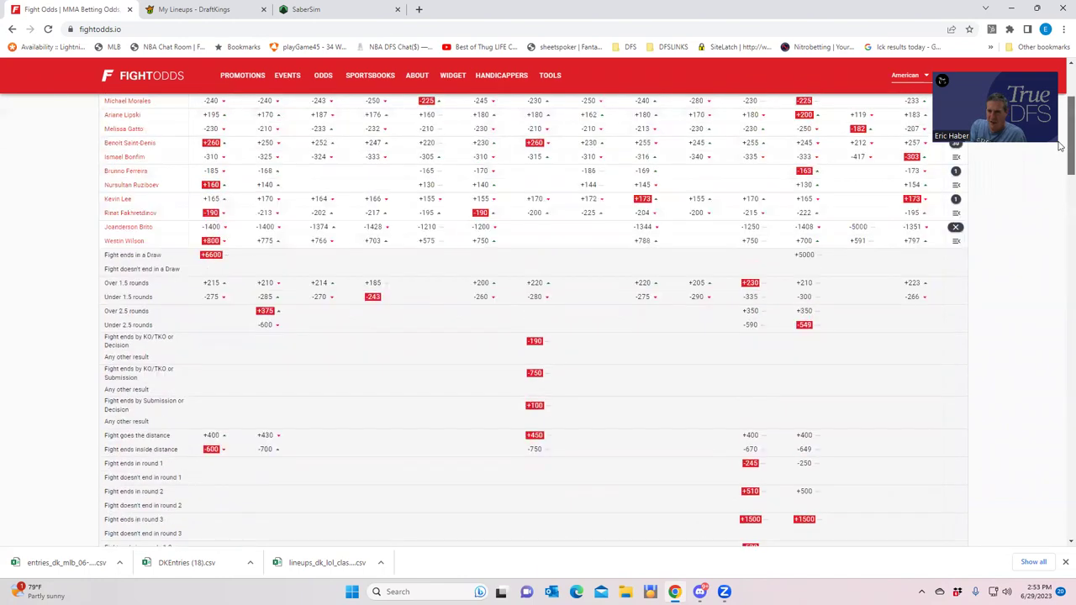
click(956, 227)
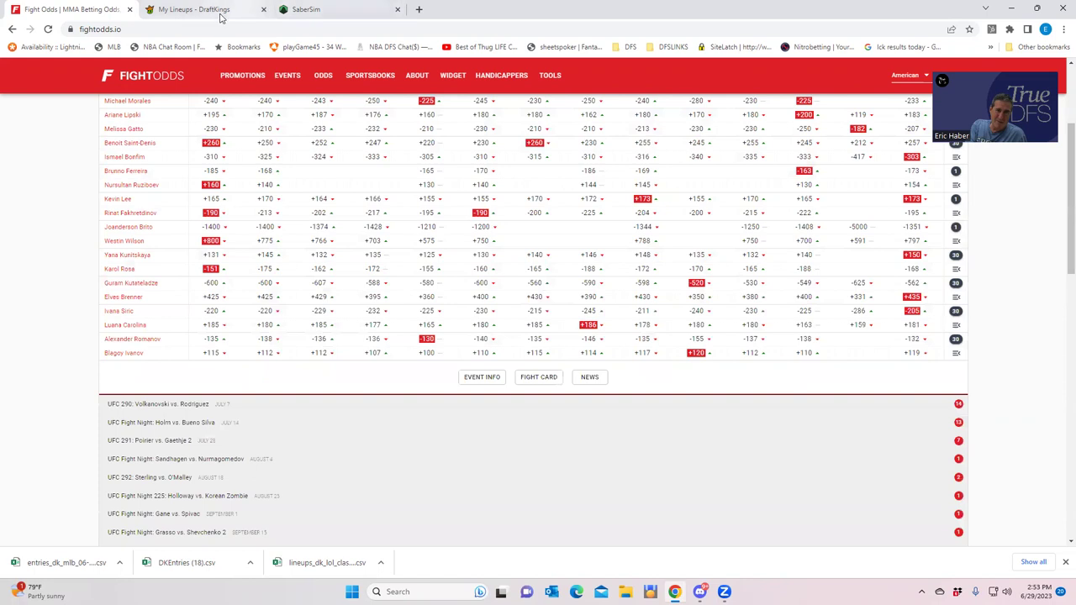
- Switch to DraftKings and view the fighter cards of R. Fakhretdinov and Kevin Lee, closing each one after reading it
click(194, 9)
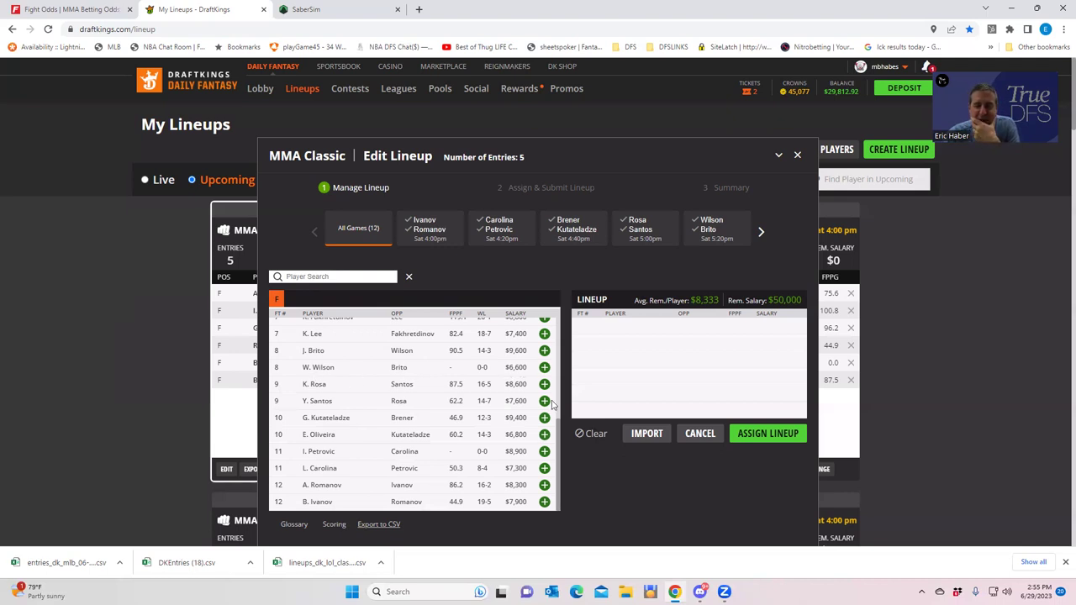
scroll(471, 404, up, 1)
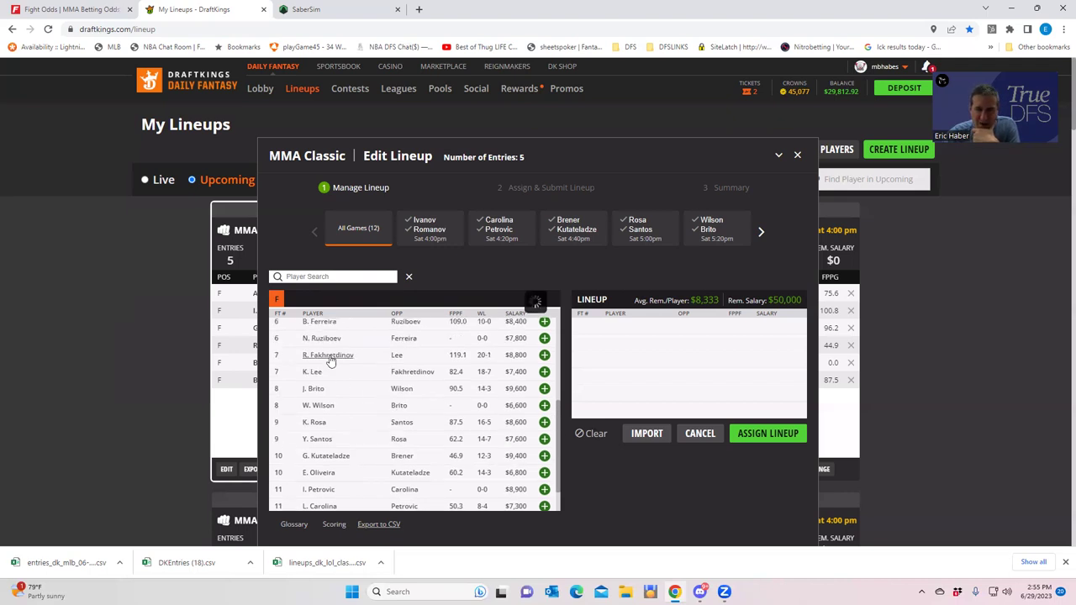
click(330, 358)
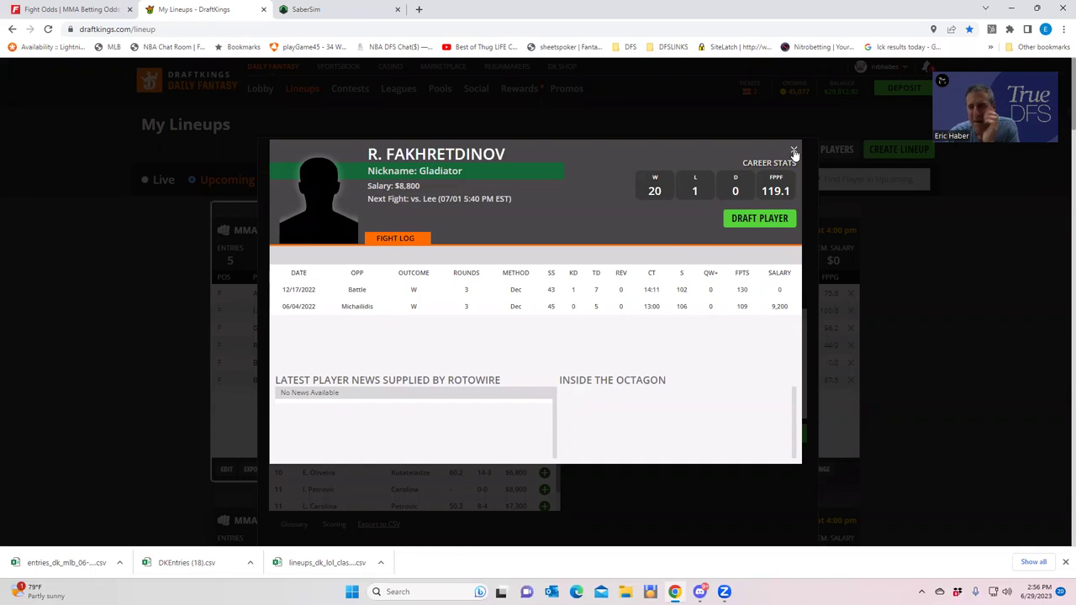
drag(794, 156, 550, 332)
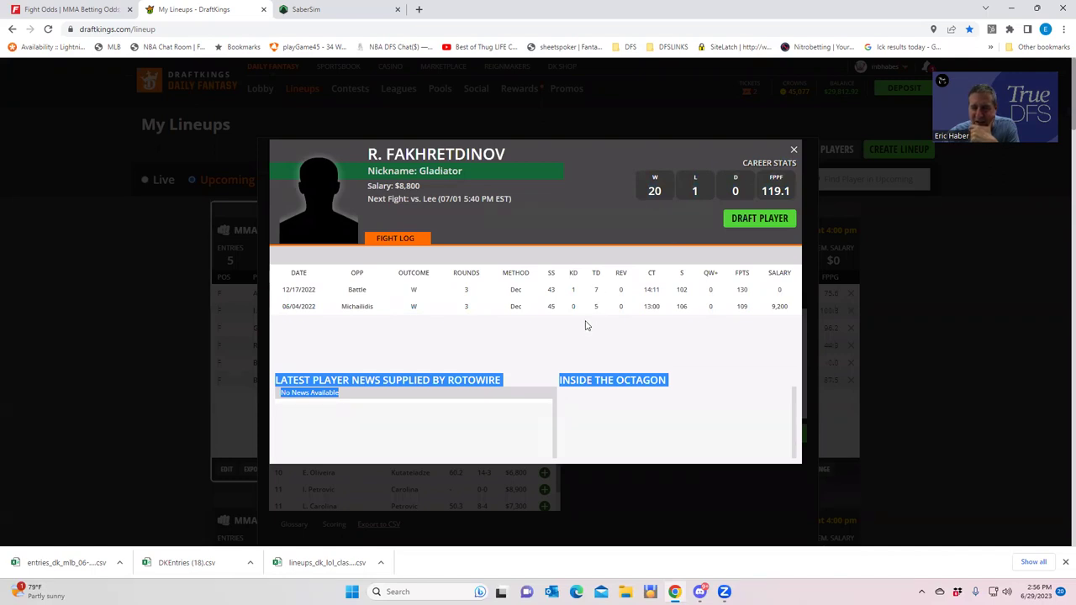
click(795, 151)
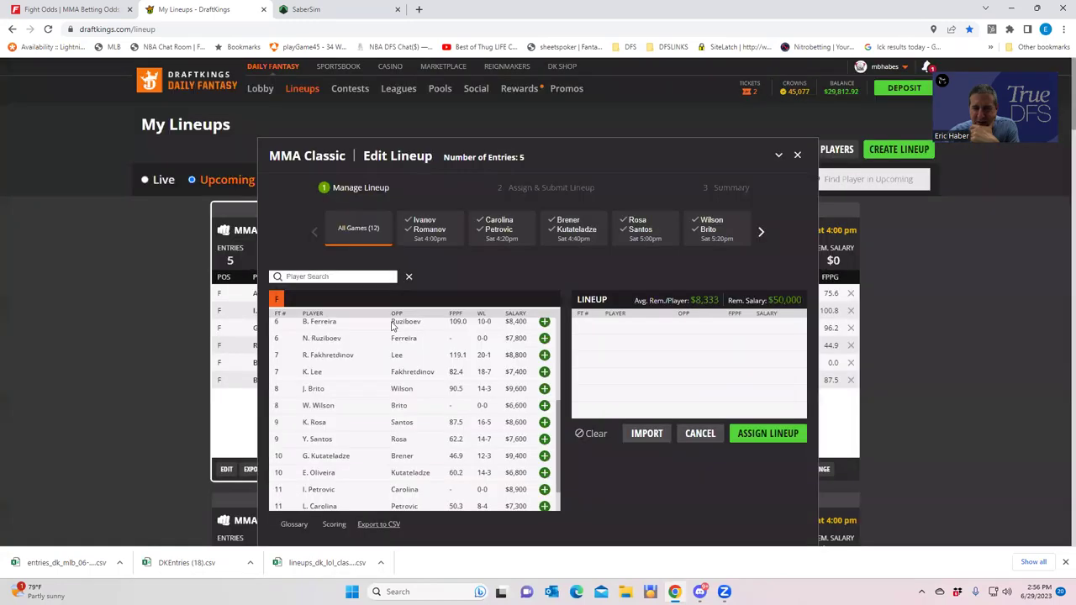
click(312, 373)
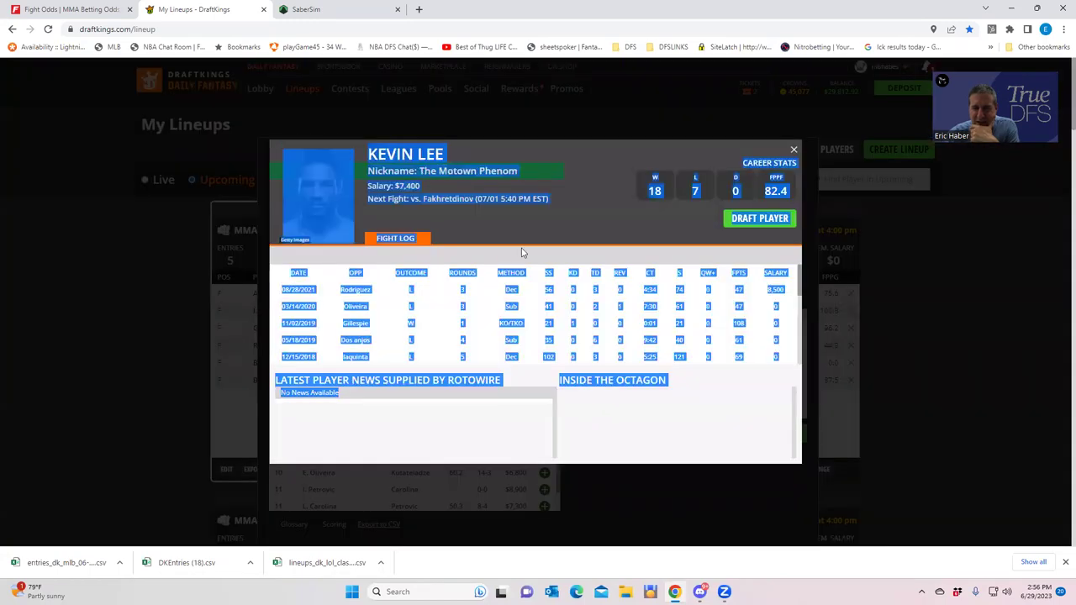
click(490, 309)
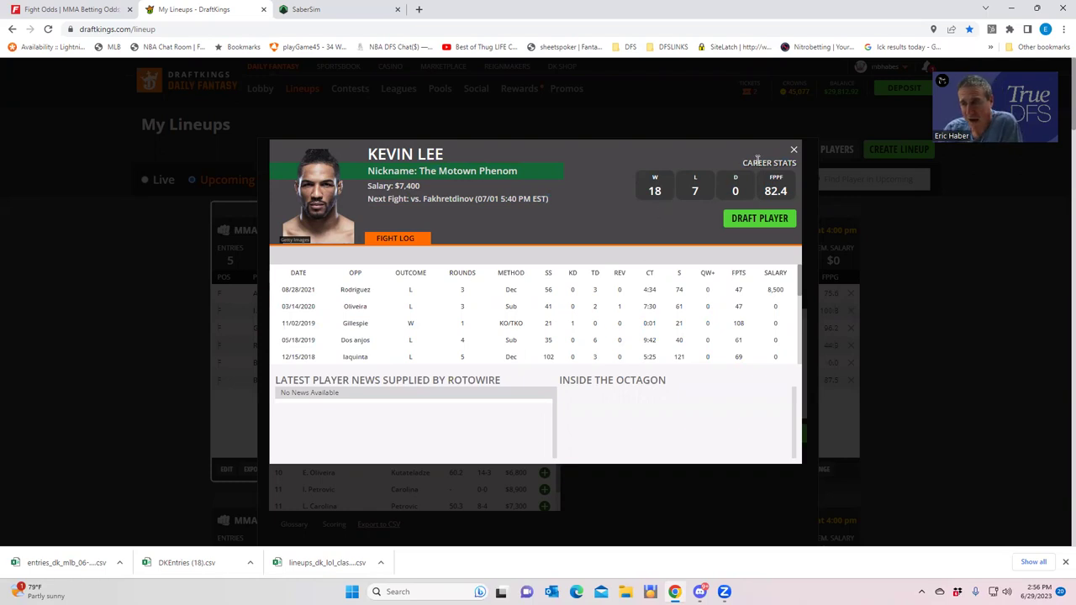
click(794, 150)
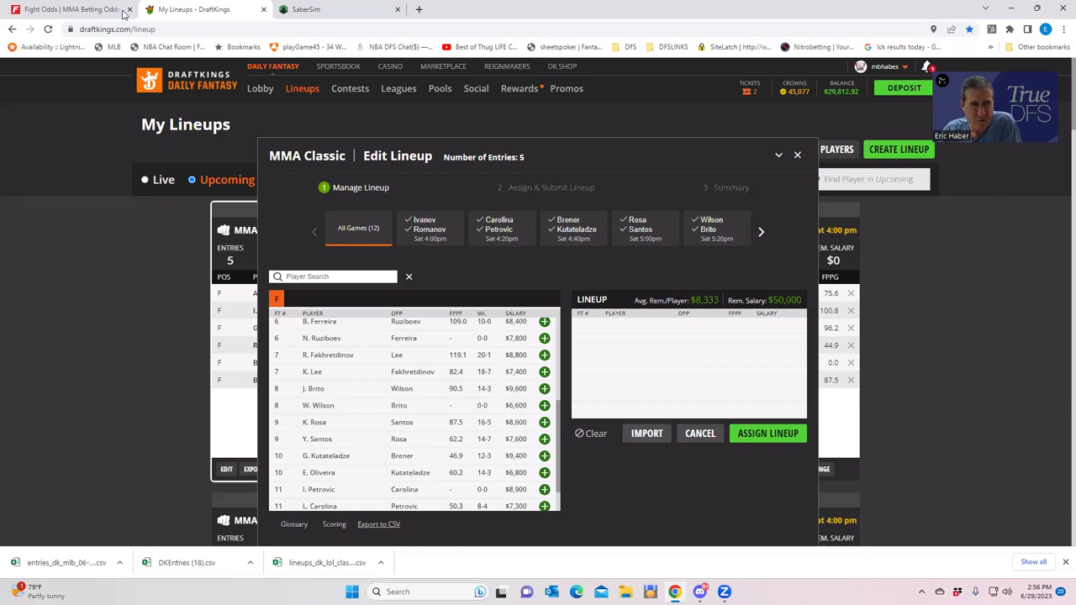
- Switch to FightOdds, expand the Lee vs. Fakhretdinov props, examine the distance and win-method odds, and collapse them again
click(72, 9)
scroll(459, 344, up, 2)
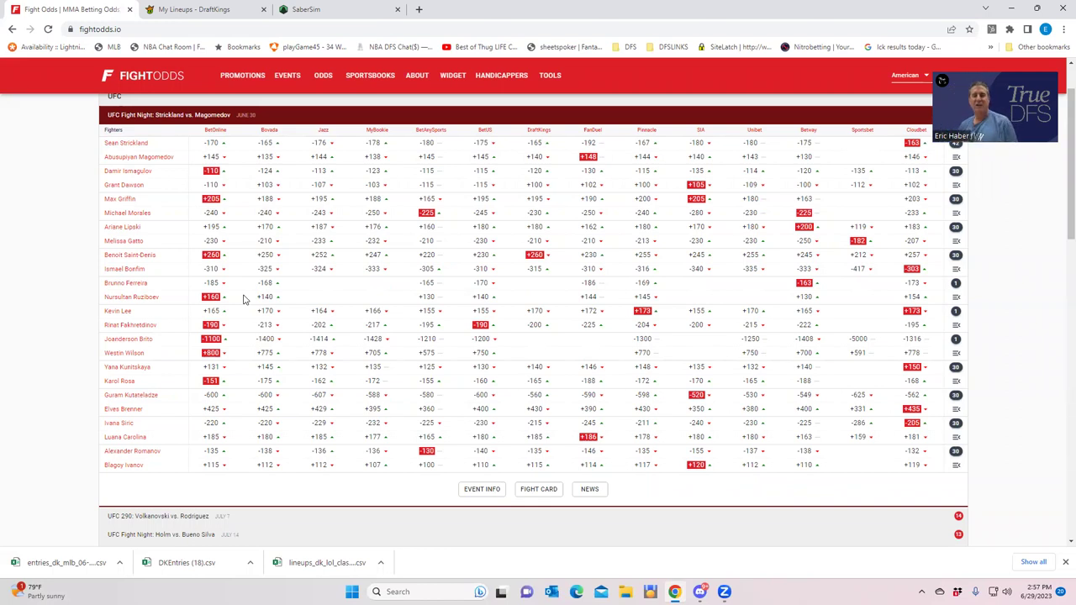
click(956, 312)
scroll(255, 399, down, 1)
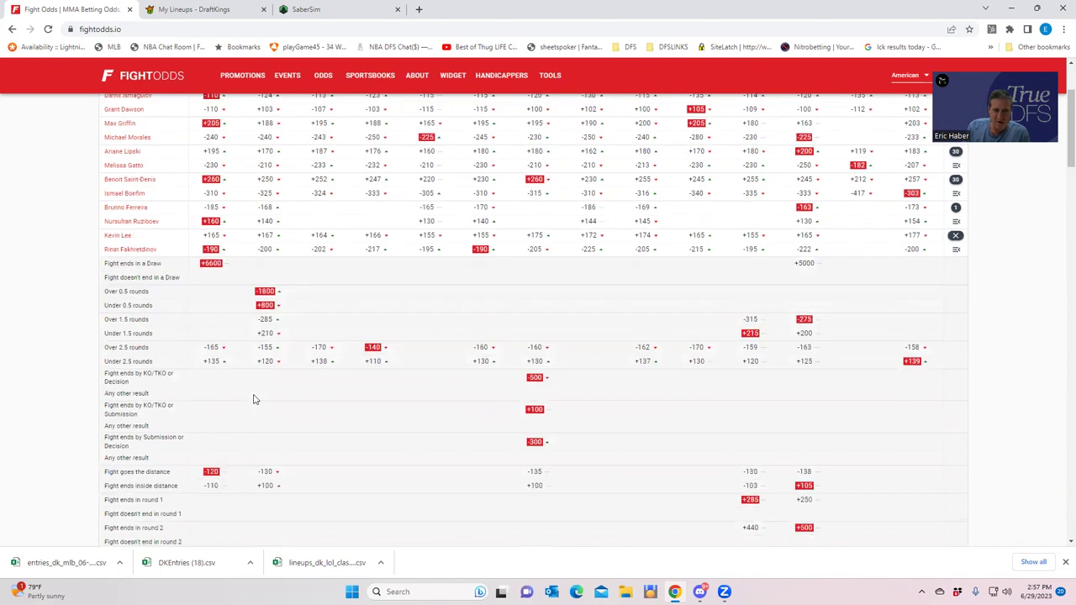
scroll(254, 401, down, 2)
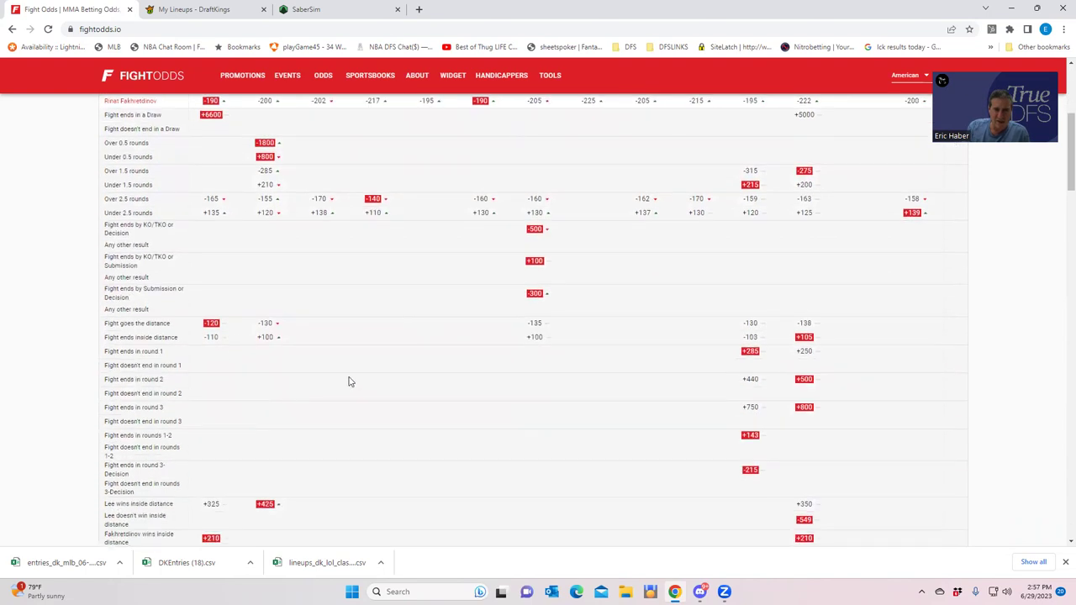
scroll(406, 377, down, 2)
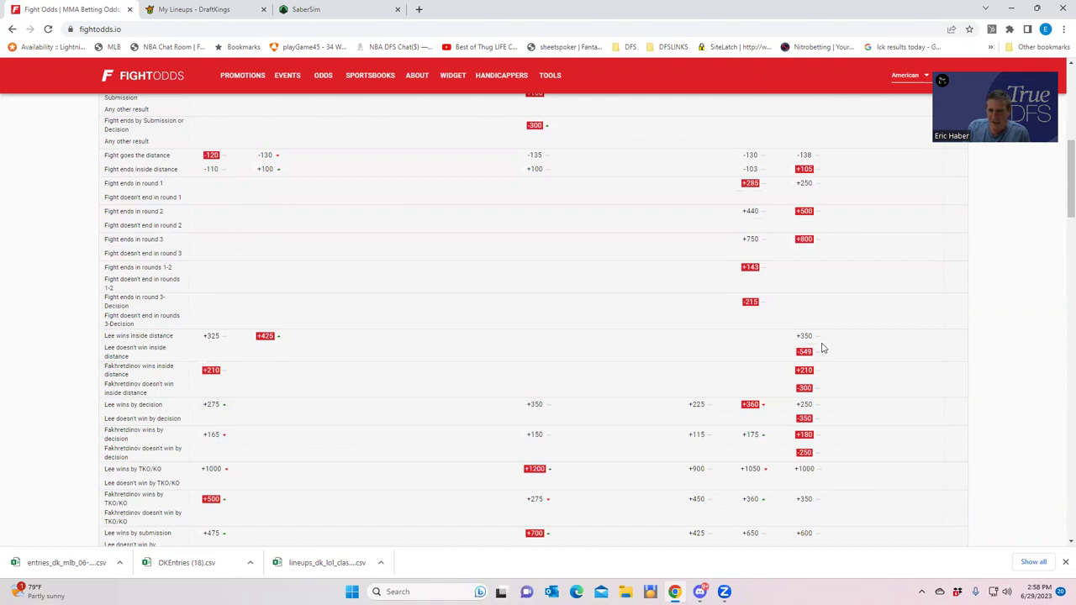
scroll(813, 341, up, 2)
scroll(821, 312, up, 3)
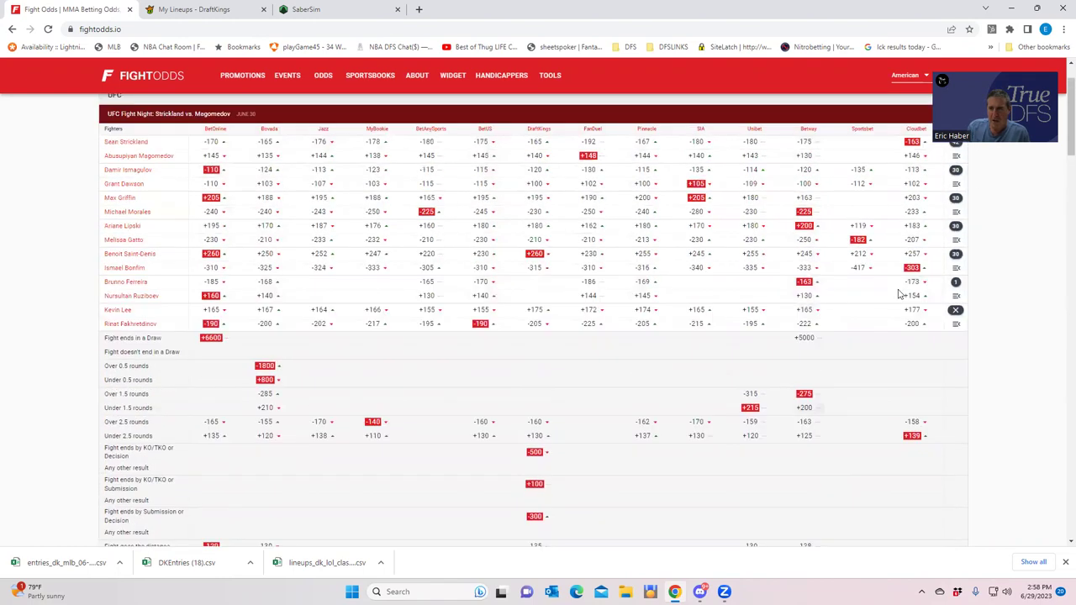
click(956, 315)
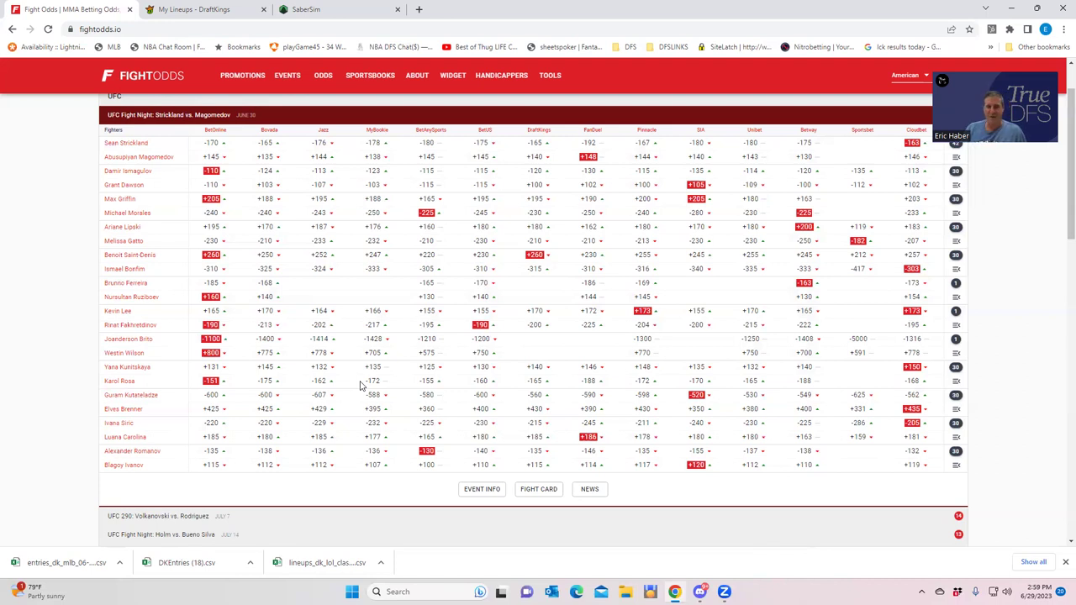
- Reopen Kevin Lee's fighter card on DraftKings, examine his recent and older fight log entries, and close the card
click(202, 9)
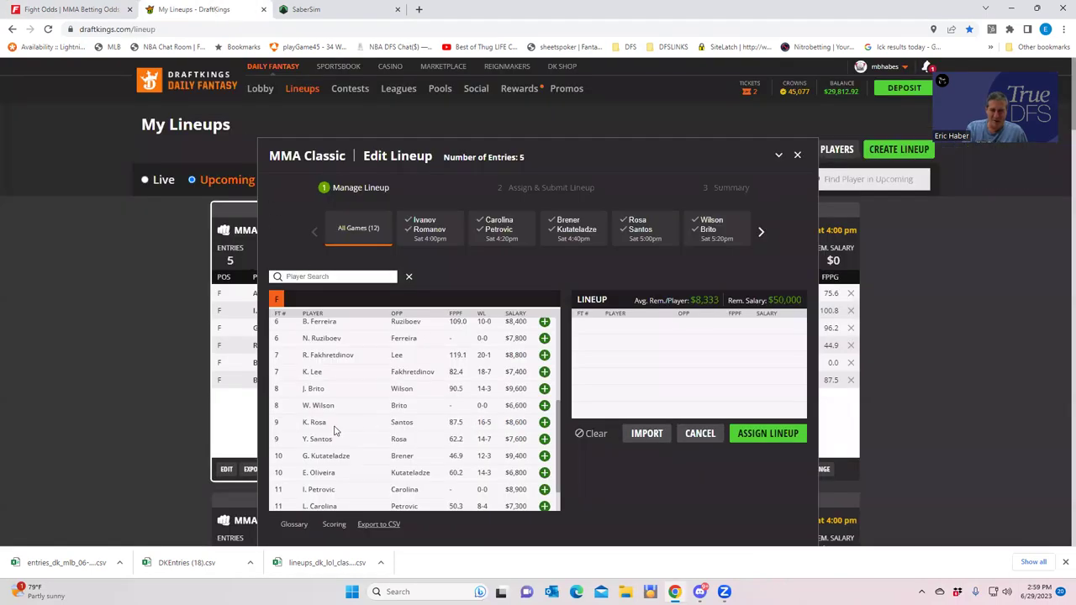
click(312, 371)
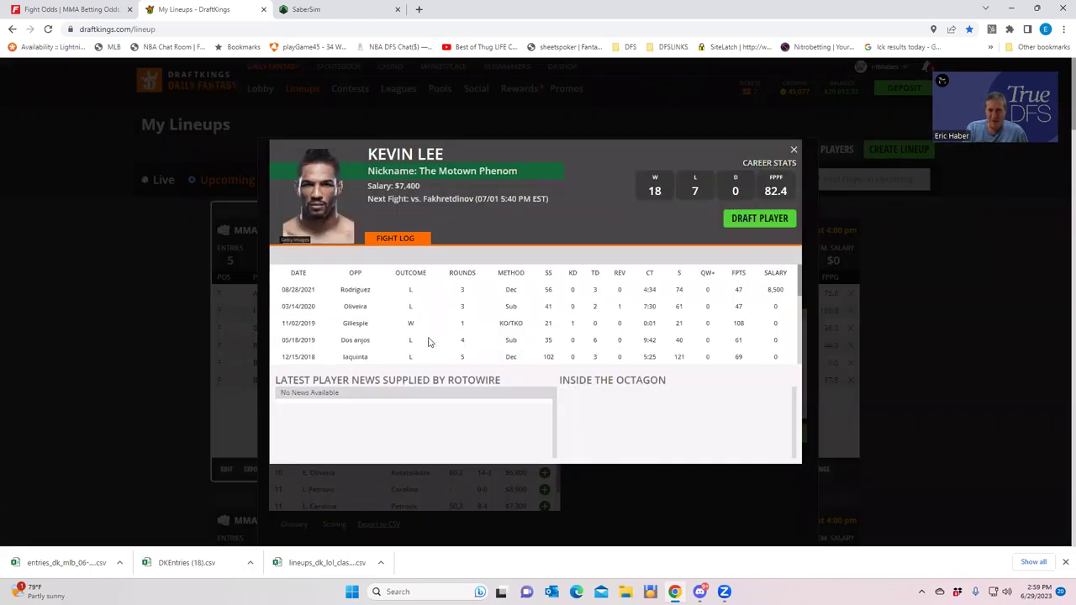
scroll(463, 334, down, 1)
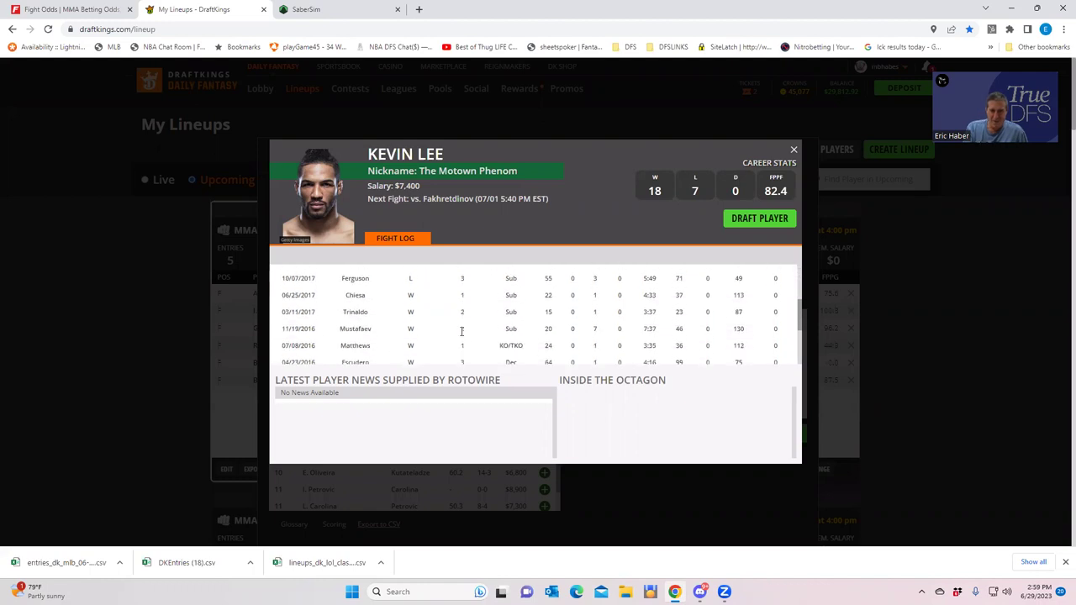
scroll(462, 334, down, 1)
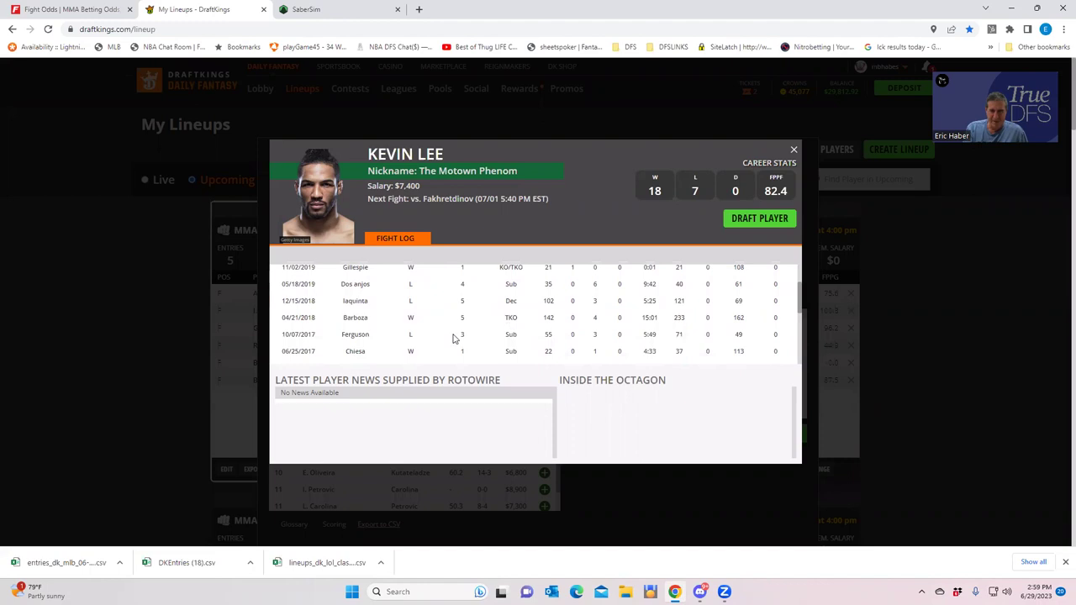
scroll(454, 339, up, 1)
scroll(454, 339, up, 3)
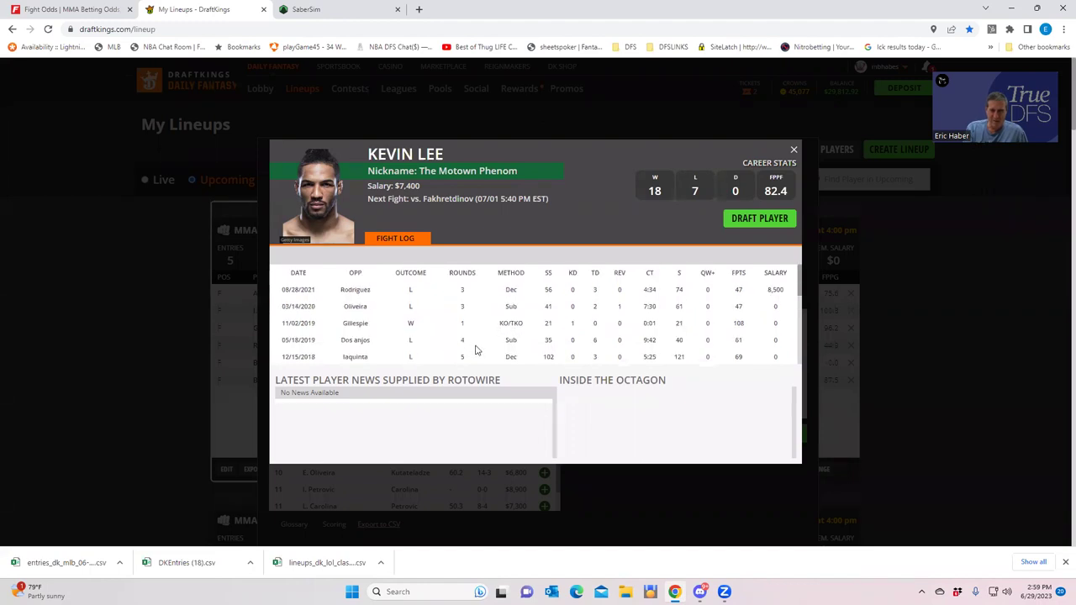
scroll(434, 359, down, 3)
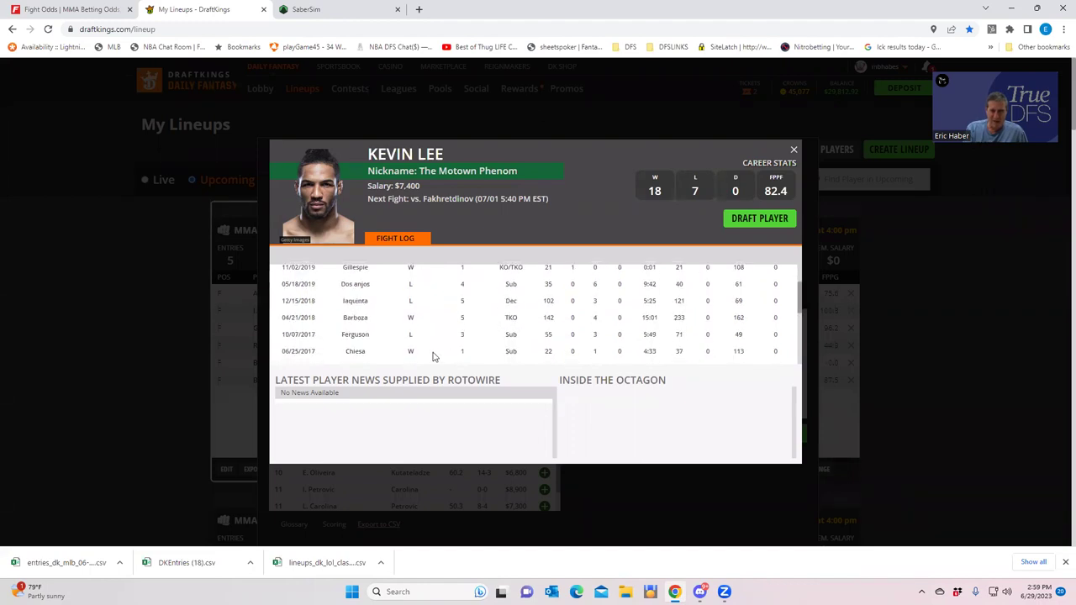
scroll(432, 353, up, 3)
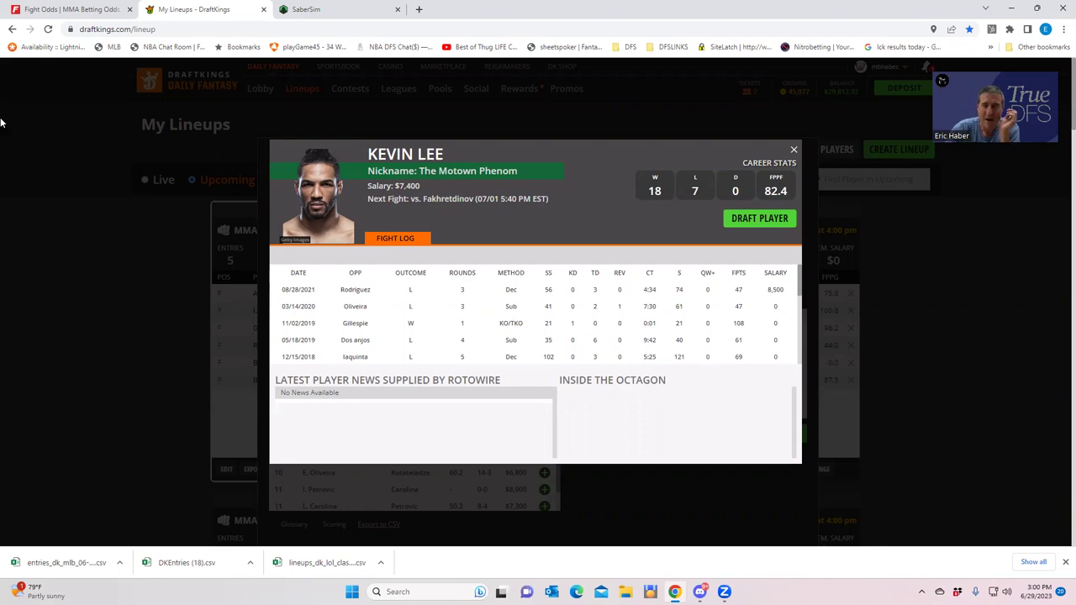
click(795, 152)
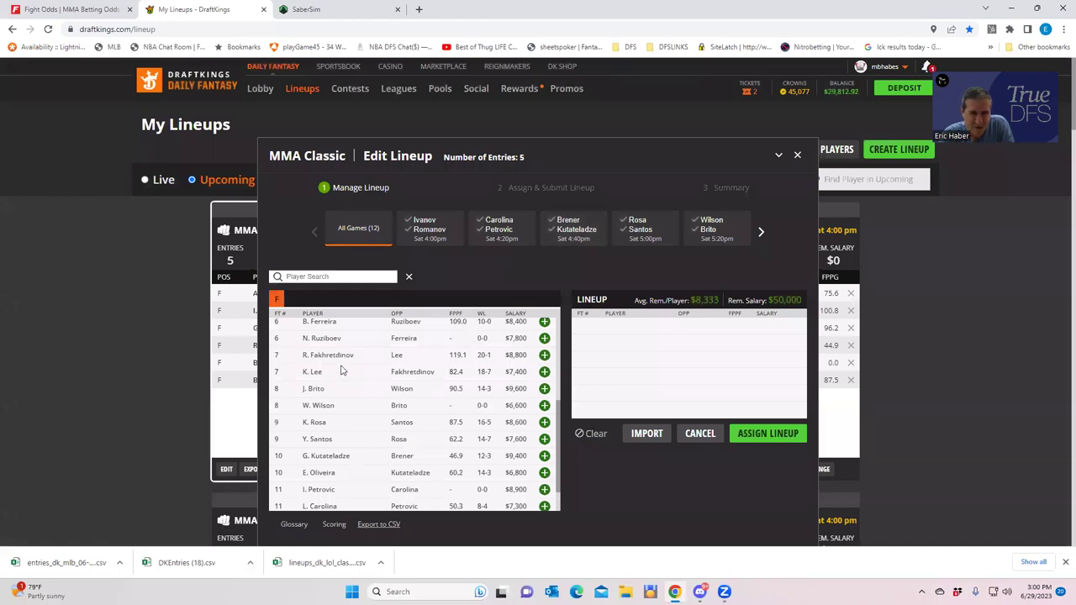
- View N. Ruziboev's fighter card on DraftKings, close it, and check the Ferreira vs. Ruziboev moneylines on FightOdds
scroll(336, 370, up, 1)
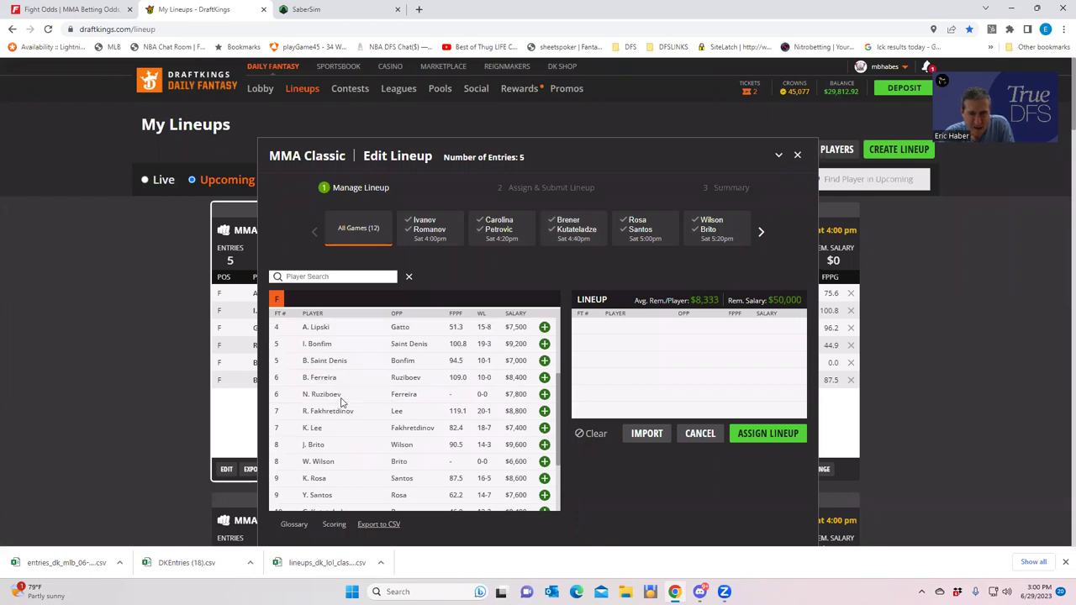
click(322, 394)
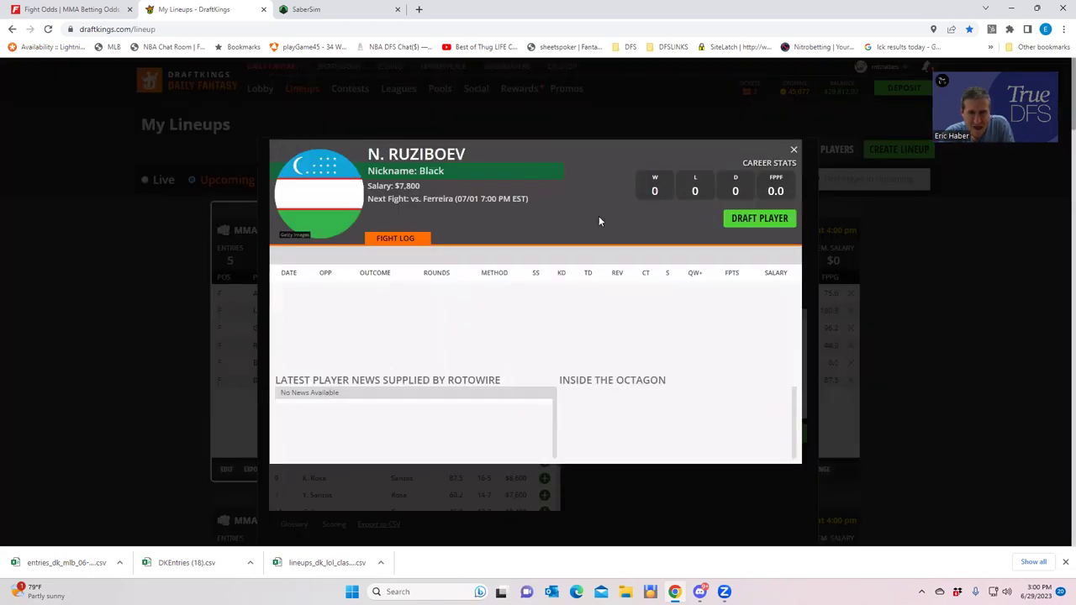
click(793, 152)
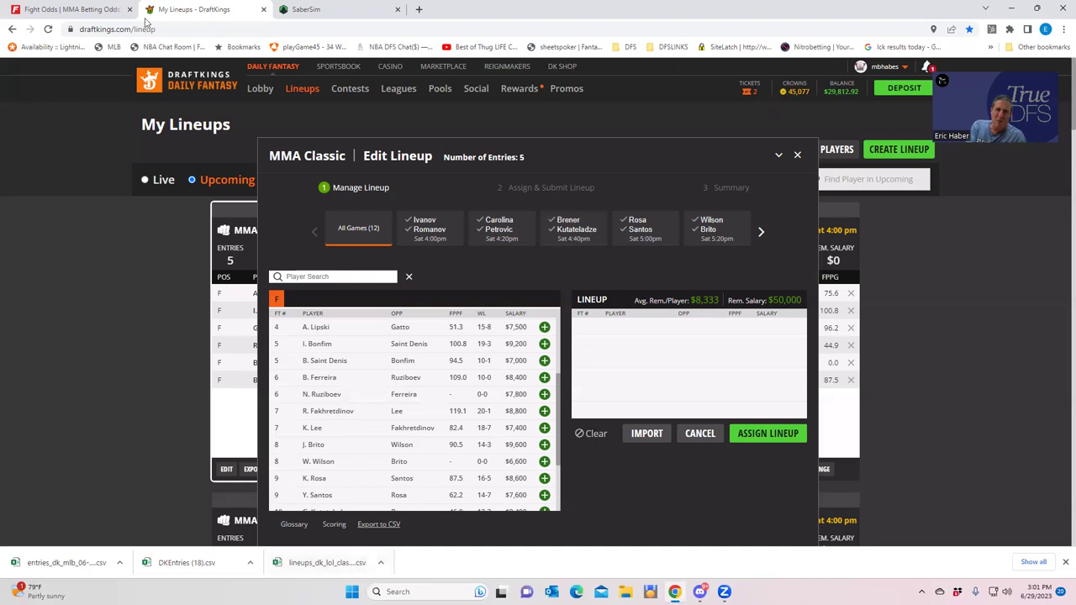
click(84, 9)
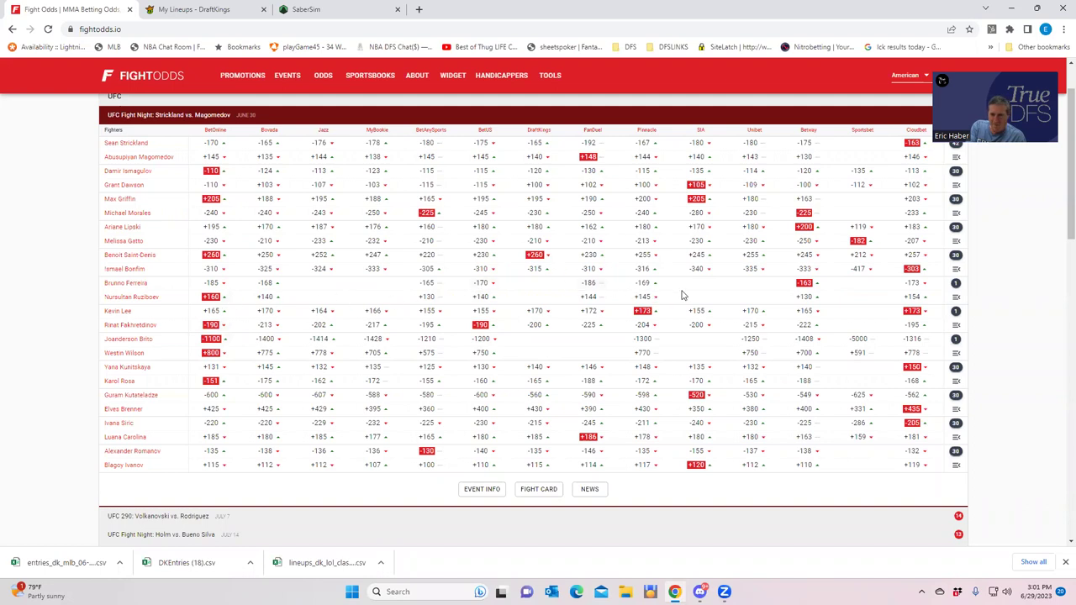
- Check the Ferreira and Ruziboev salaries on DraftKings, and examine their expanded distance and win-method props on FightOdds
click(172, 10)
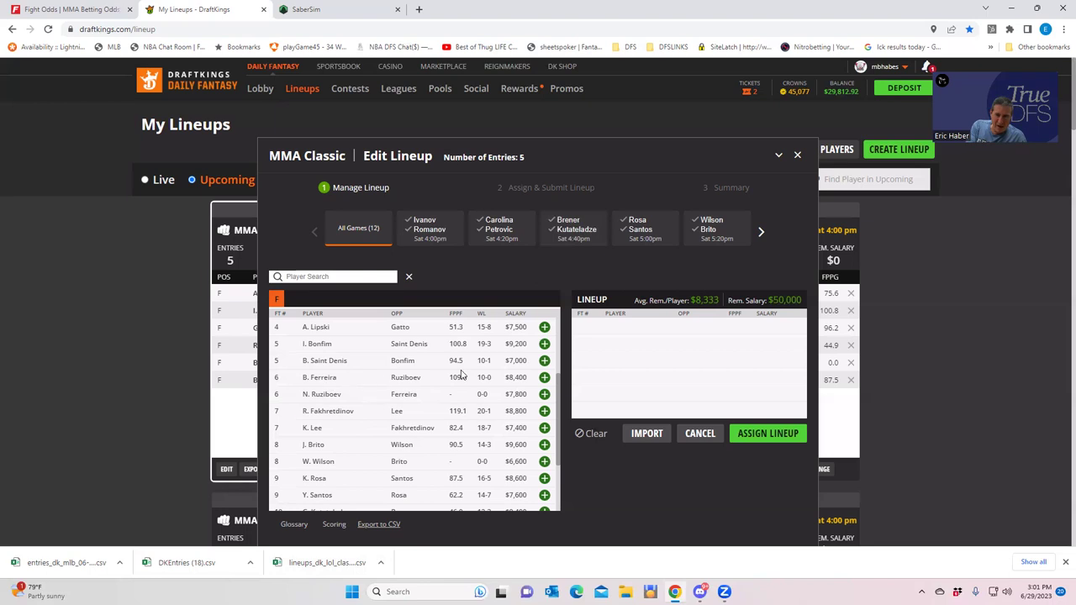
click(102, 11)
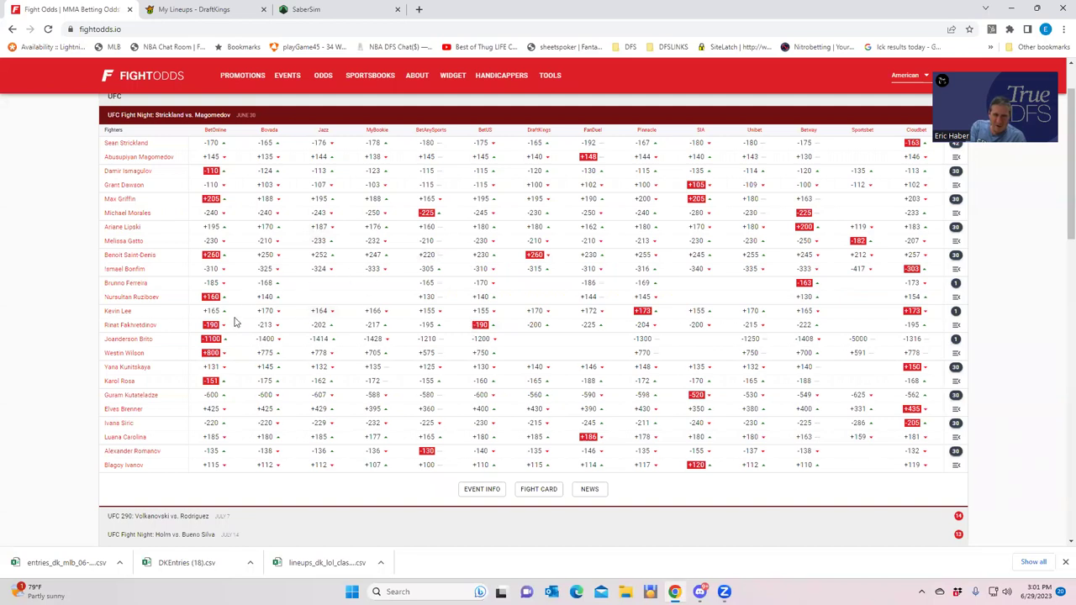
click(955, 289)
scroll(160, 413, down, 3)
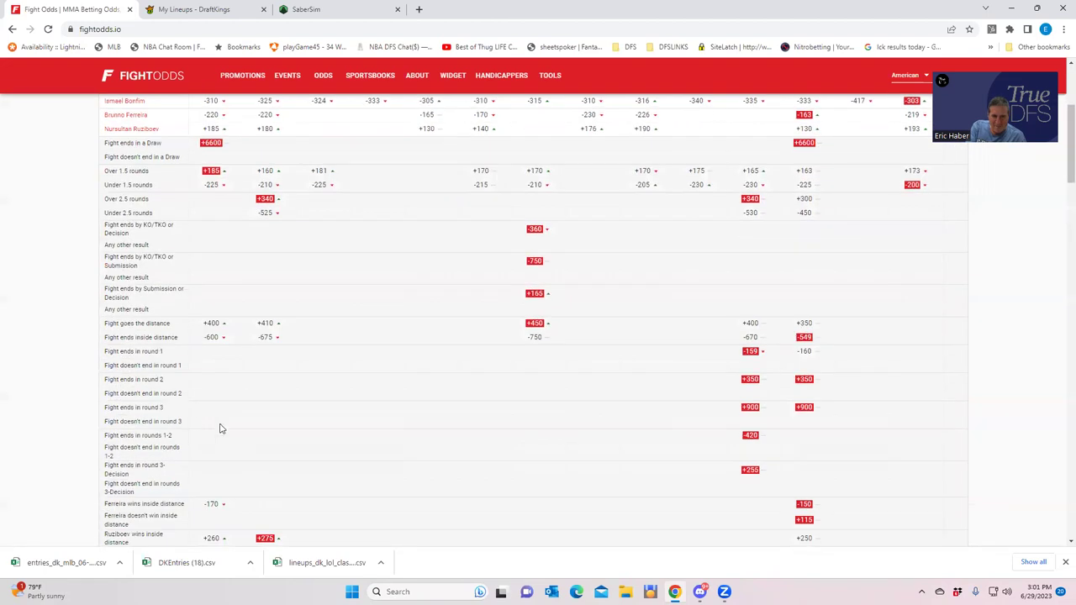
scroll(219, 429, down, 2)
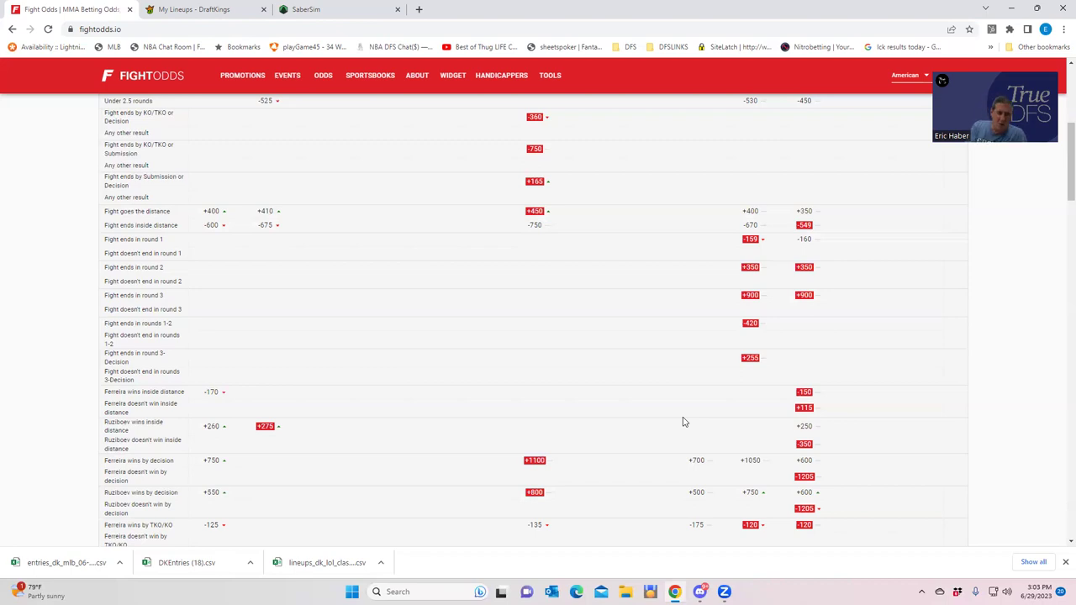
- Switch to DraftKings and add B. Ferreira, A. Romanov and J. Brito to the MMA Classic lineup
click(186, 10)
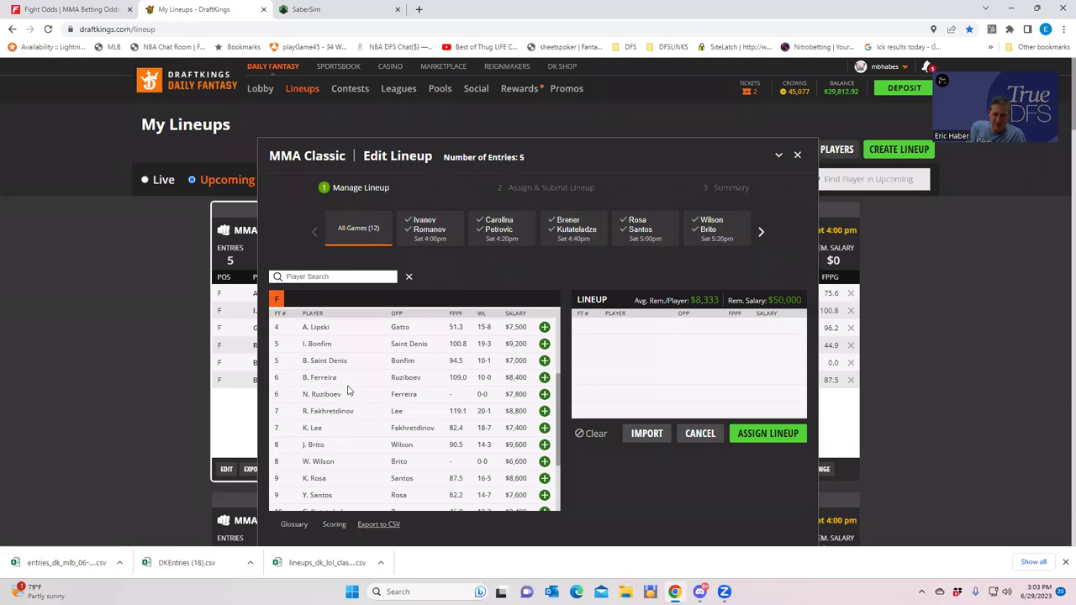
click(545, 378)
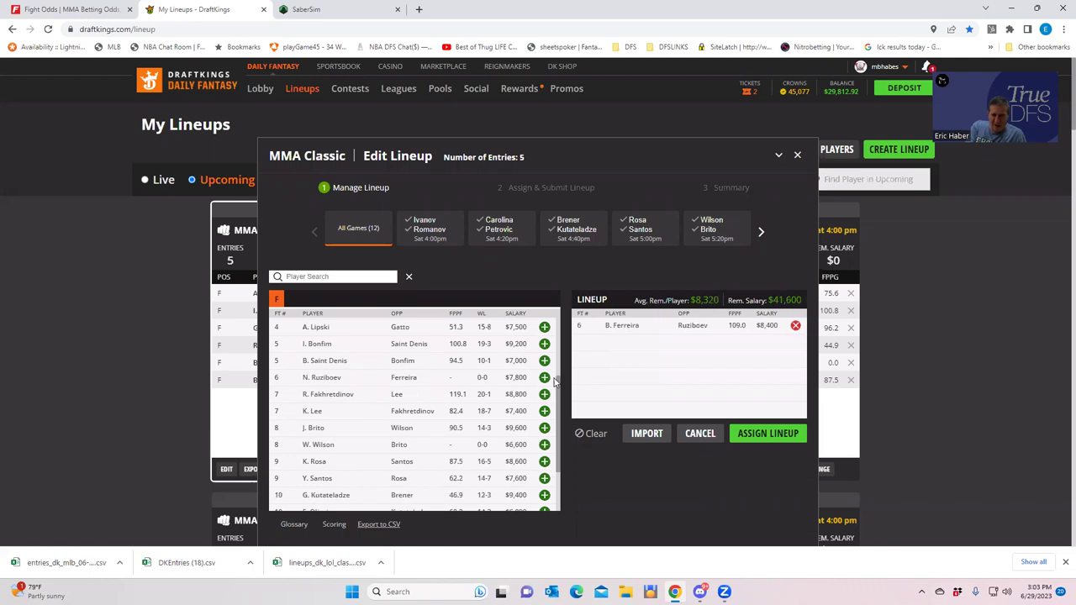
scroll(559, 387, down, 2)
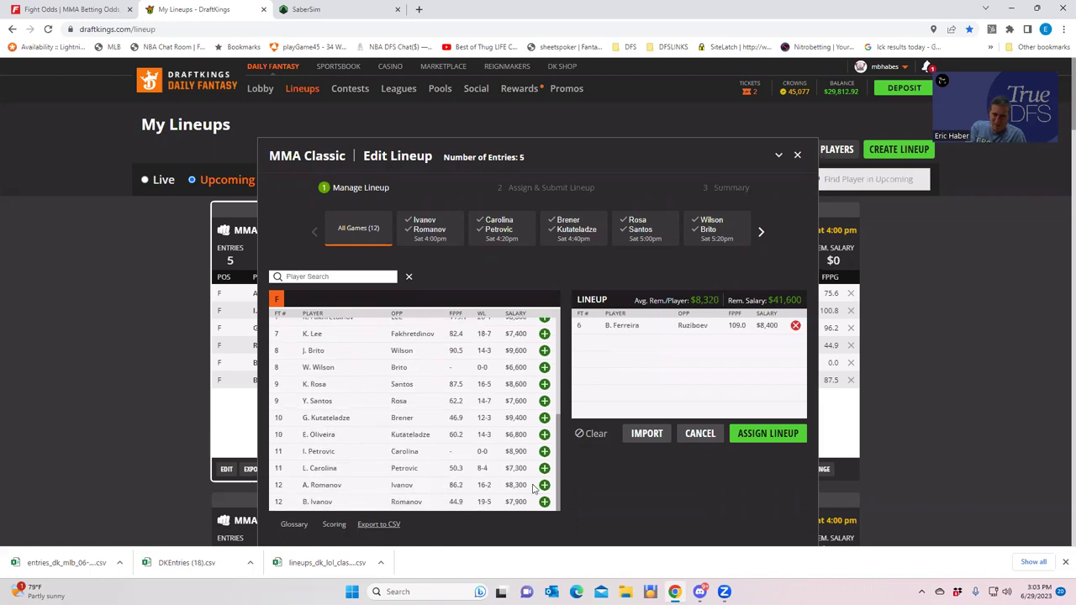
click(544, 486)
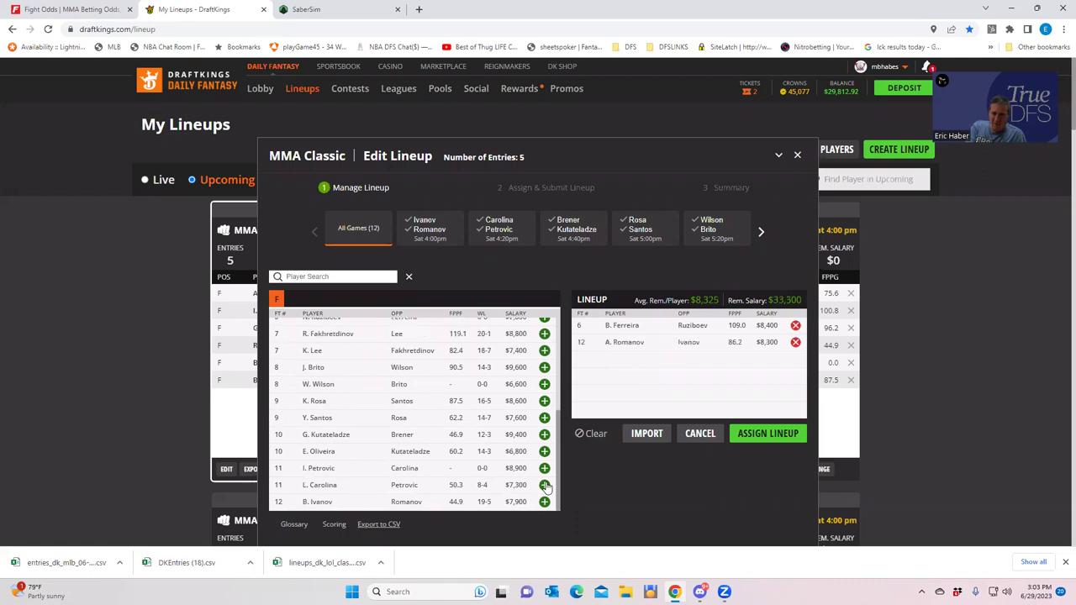
click(544, 367)
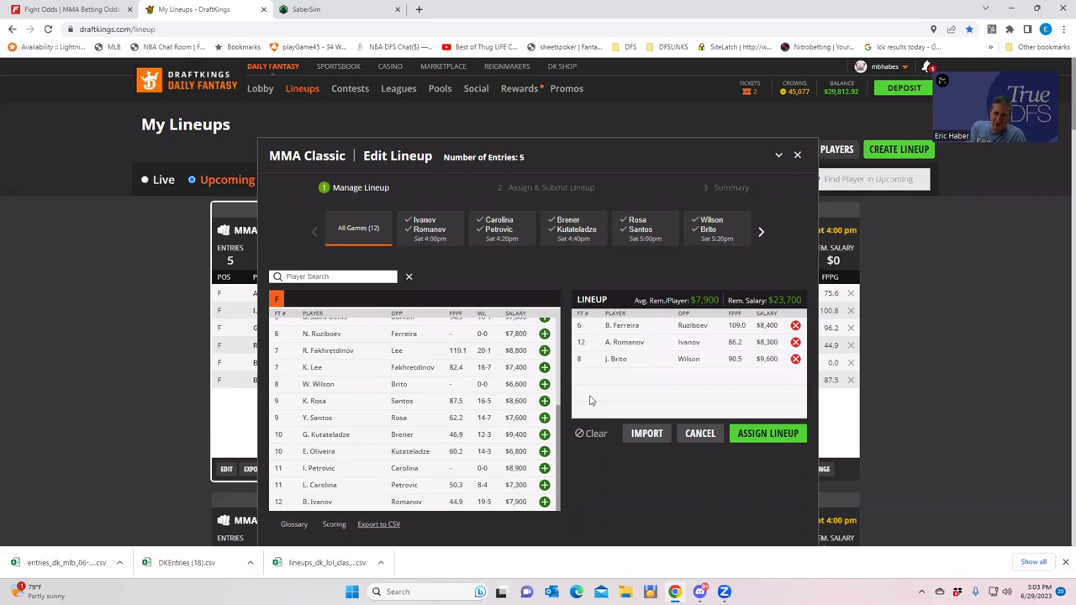
click(75, 10)
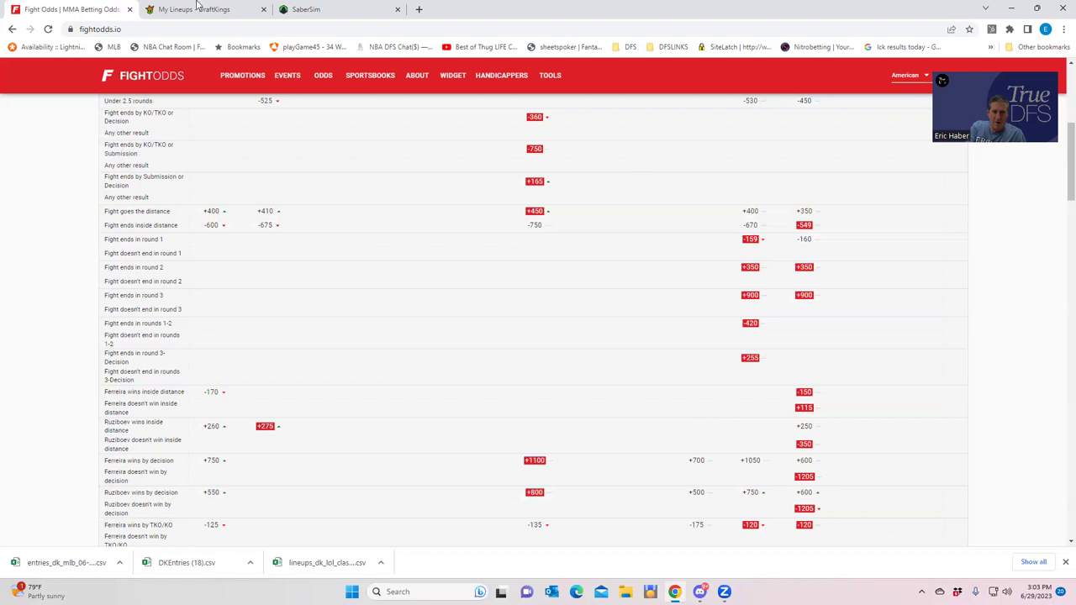
click(308, 10)
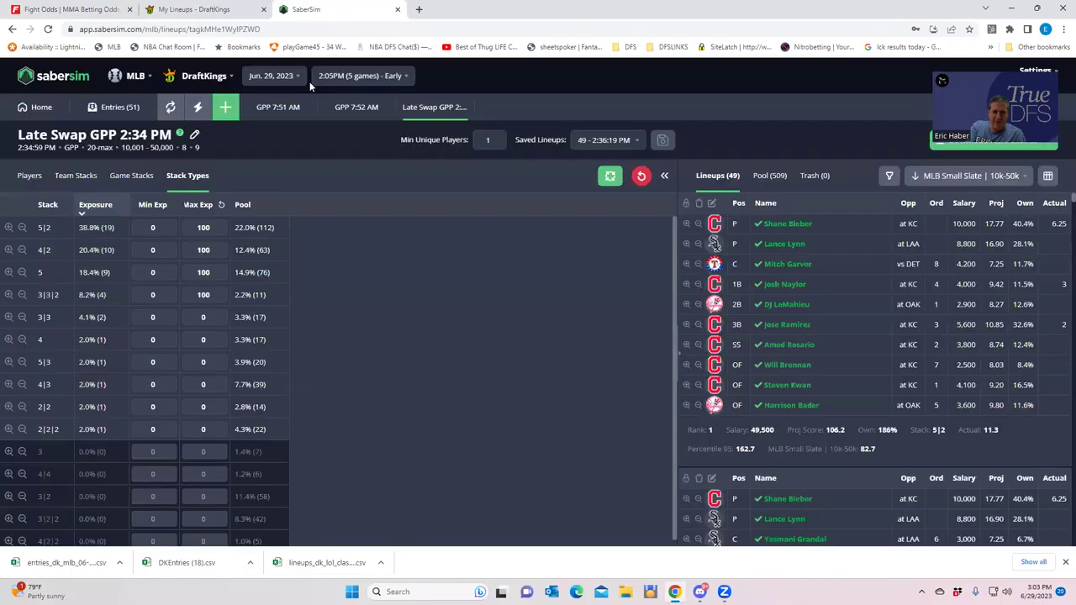
click(164, 11)
scroll(412, 362, up, 1)
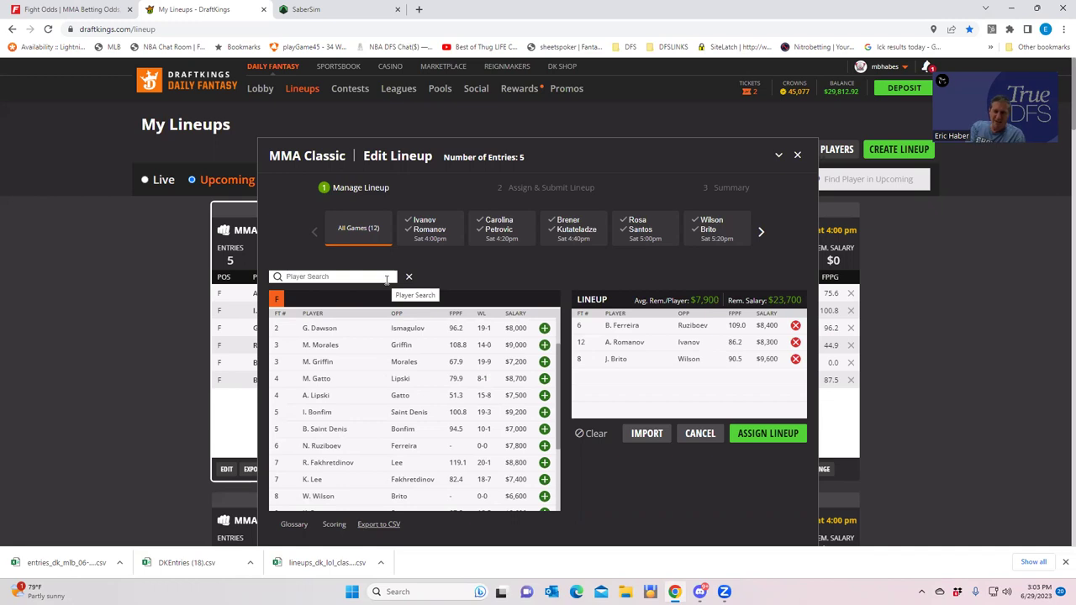
- Switch to FightOdds and collapse the Ferreira vs. Ruziboev props
click(89, 11)
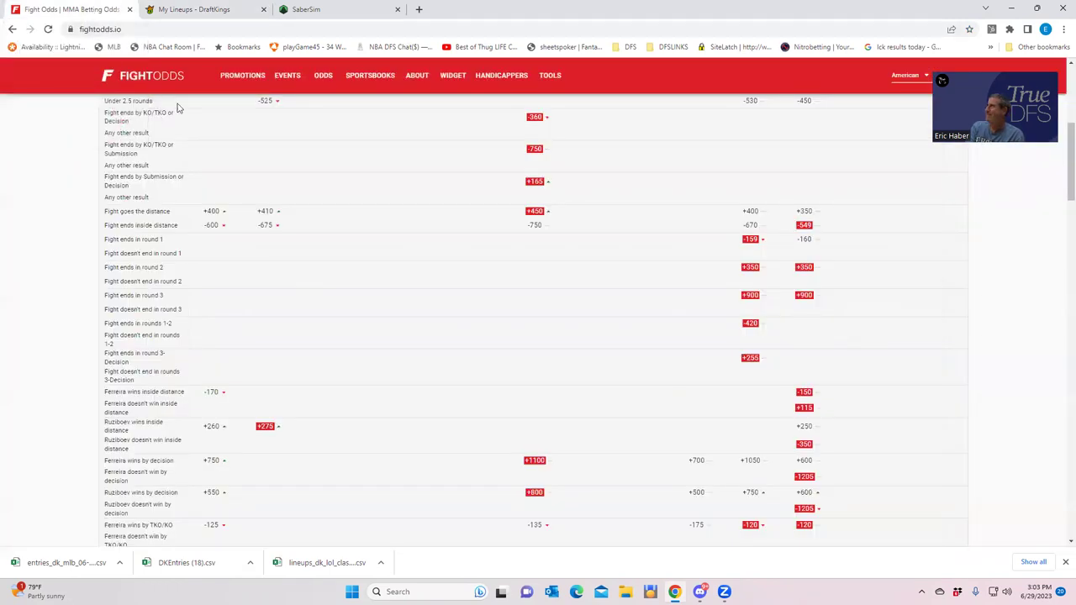
scroll(446, 329, up, 1)
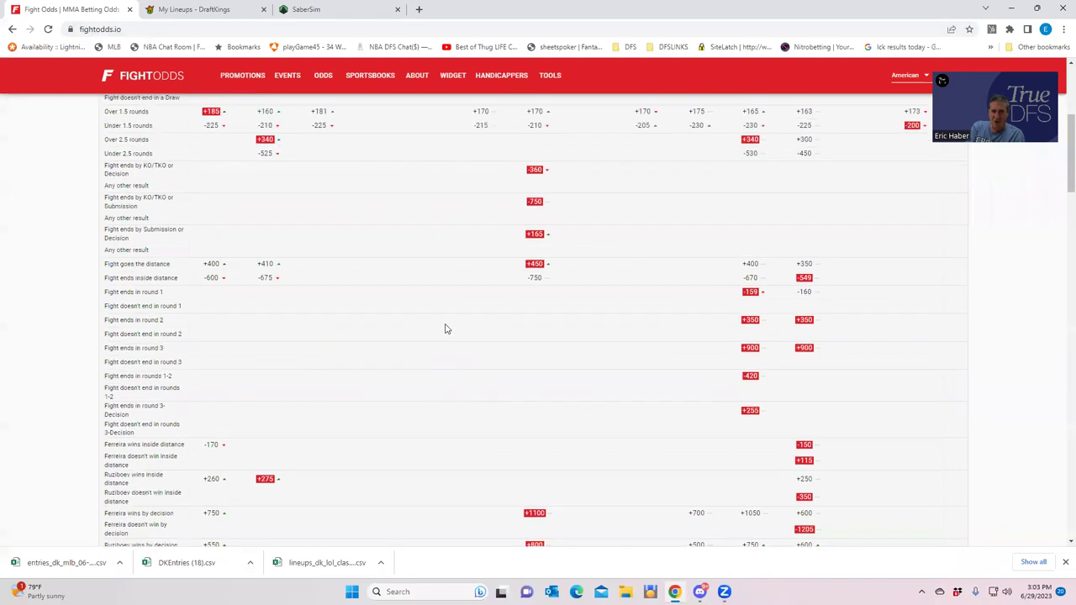
scroll(446, 329, up, 3)
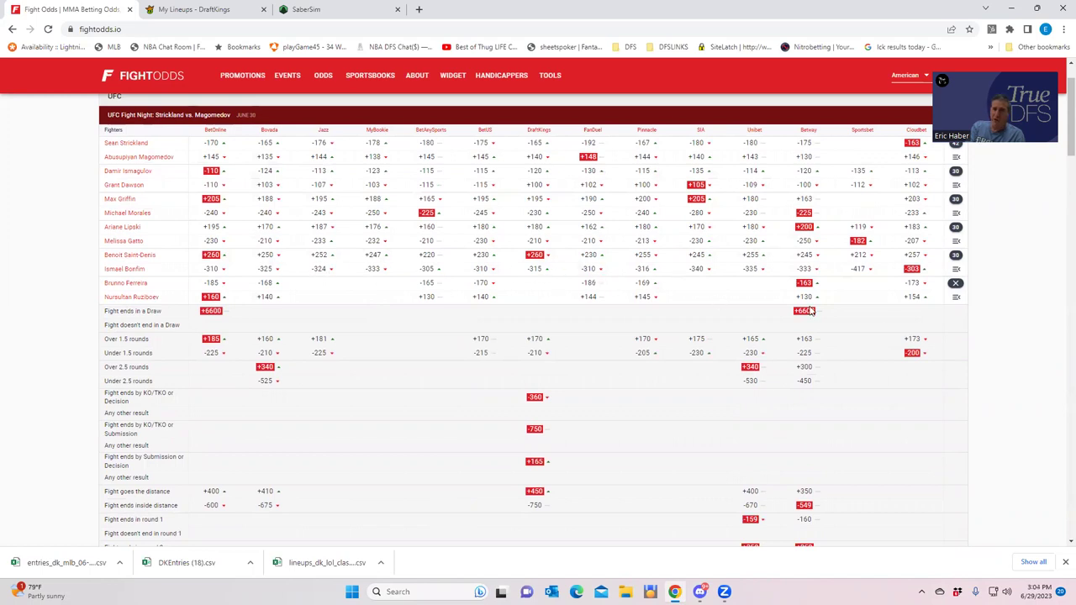
click(956, 283)
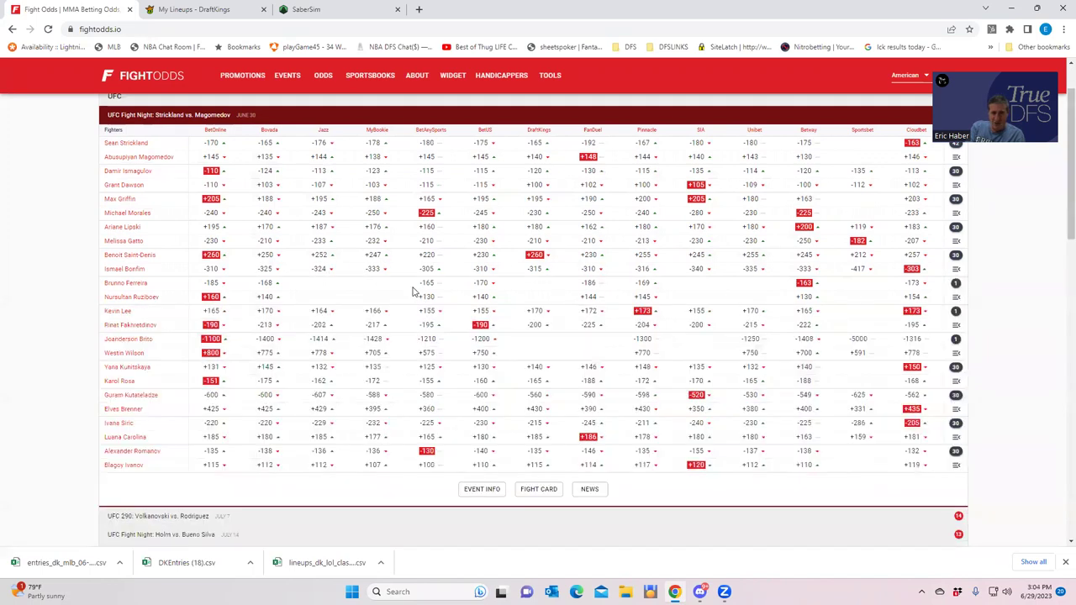
- Switch to DraftKings and add I. Bonfim to the MMA Classic lineup
click(186, 10)
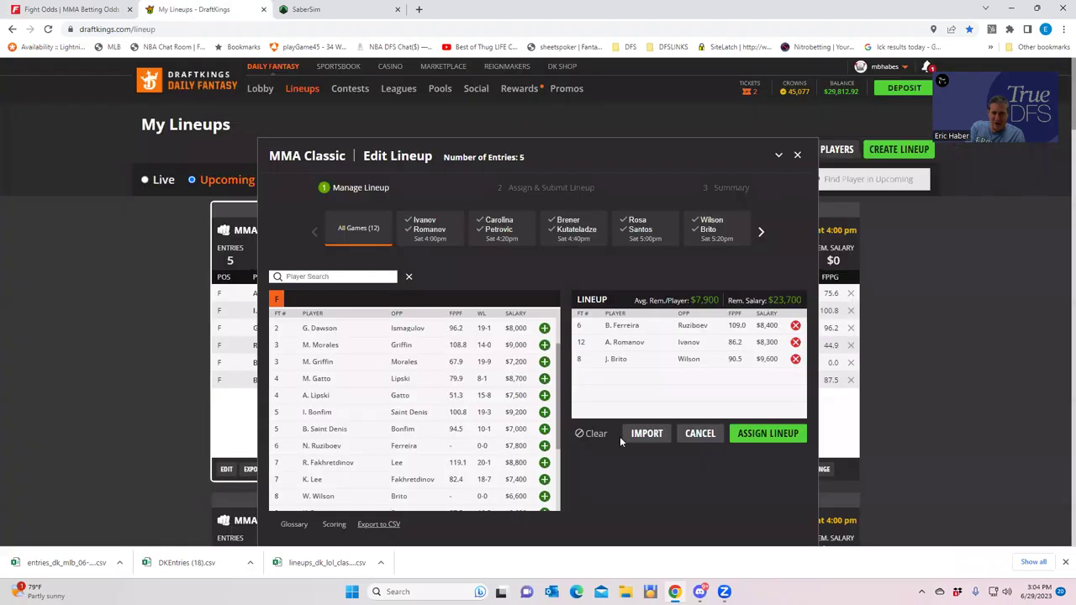
click(545, 412)
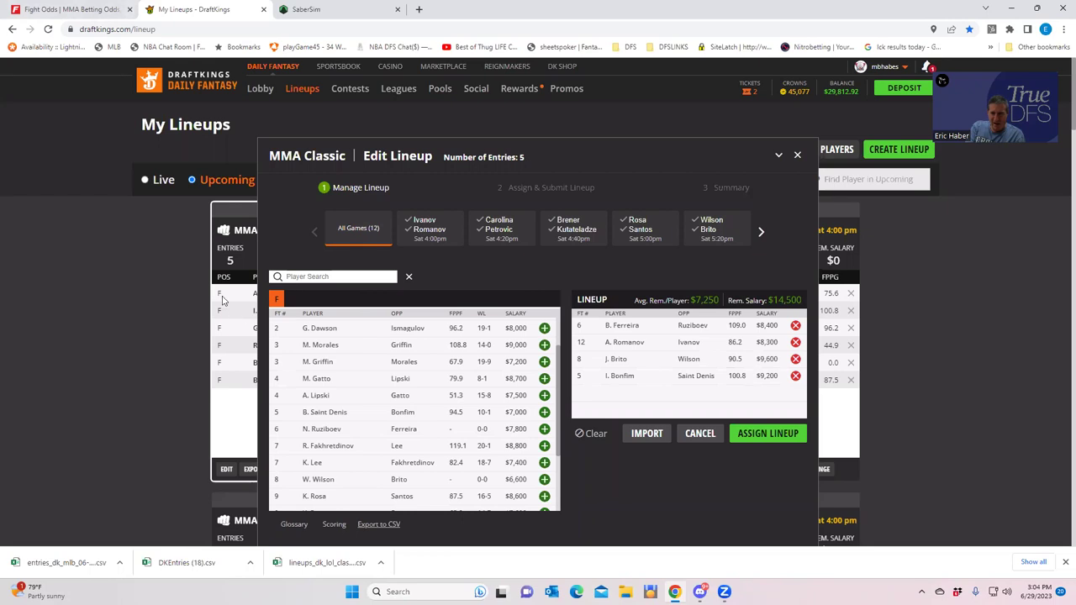
- Switch to FightOdds, expand the Saint-Denis vs. Bonfim props, and examine the round totals, distance and win-method odds
click(72, 9)
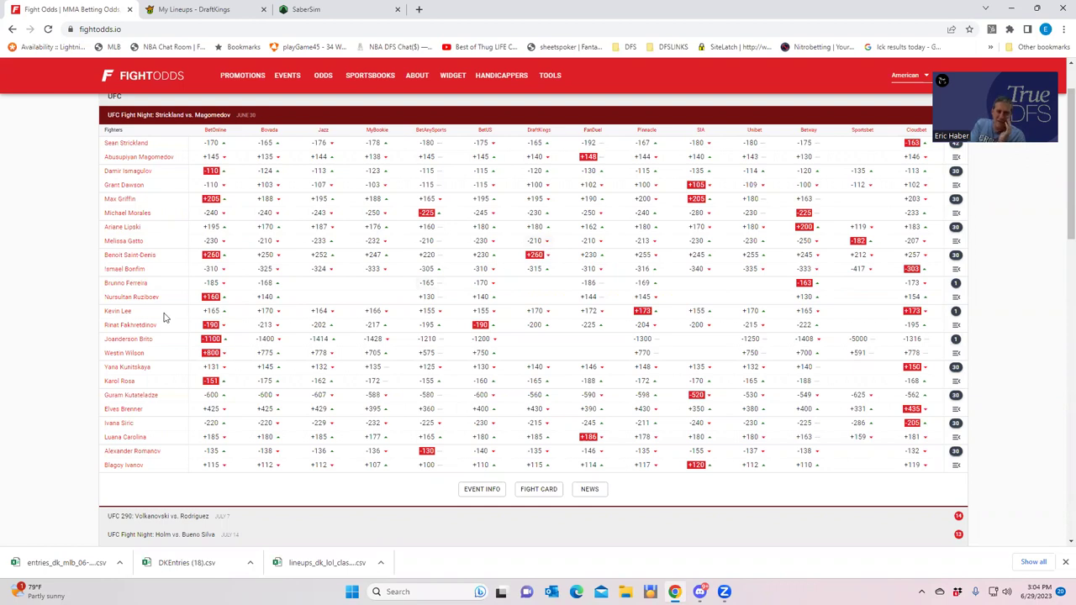
click(956, 255)
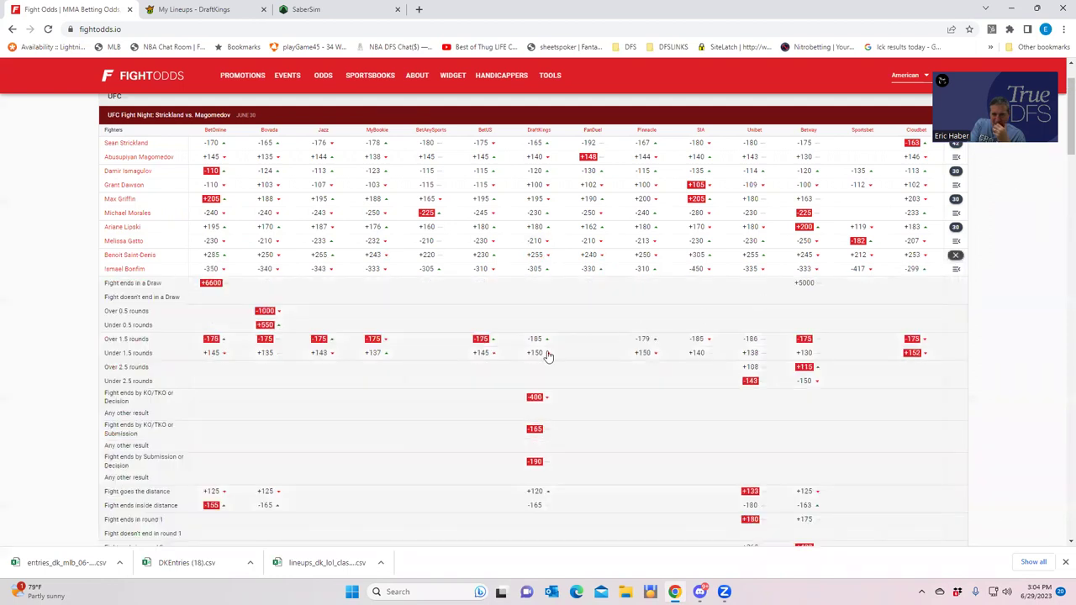
scroll(349, 402, down, 1)
scroll(349, 402, down, 4)
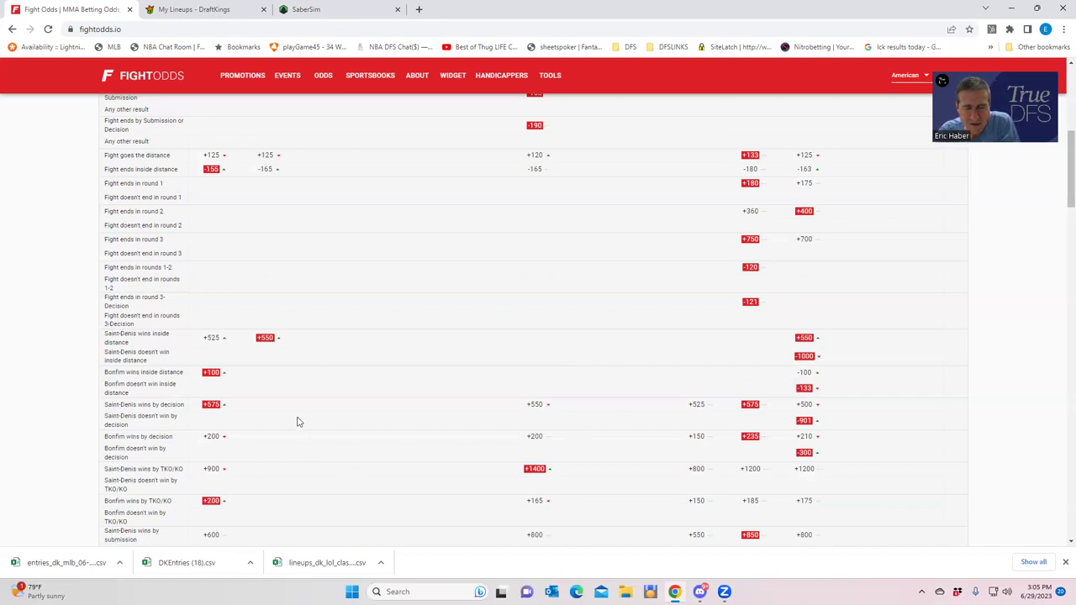
scroll(354, 296, up, 1)
scroll(354, 295, up, 2)
scroll(363, 293, up, 1)
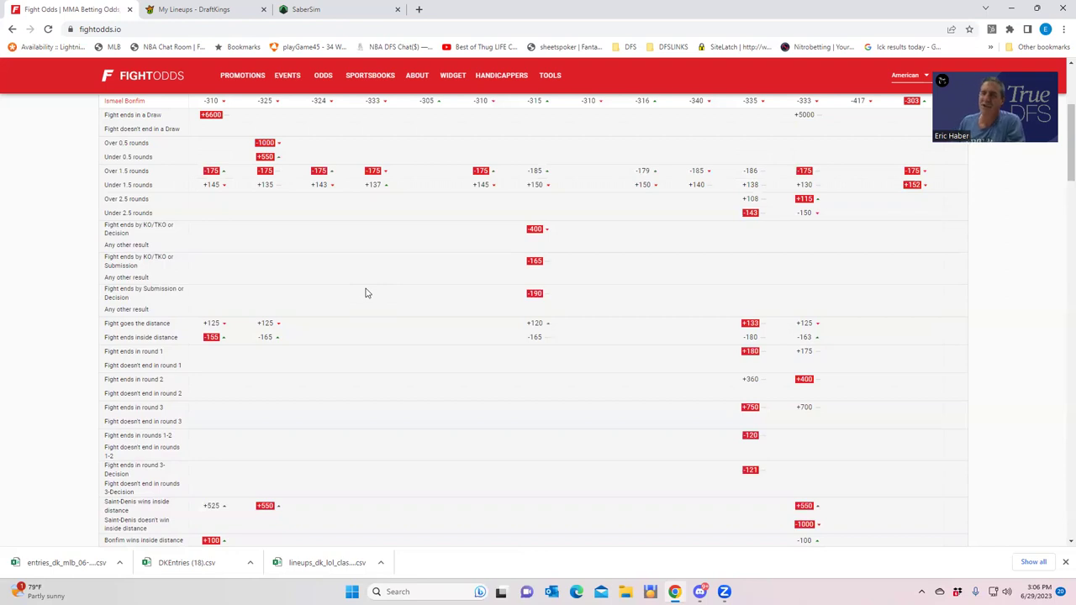
scroll(493, 133, up, 2)
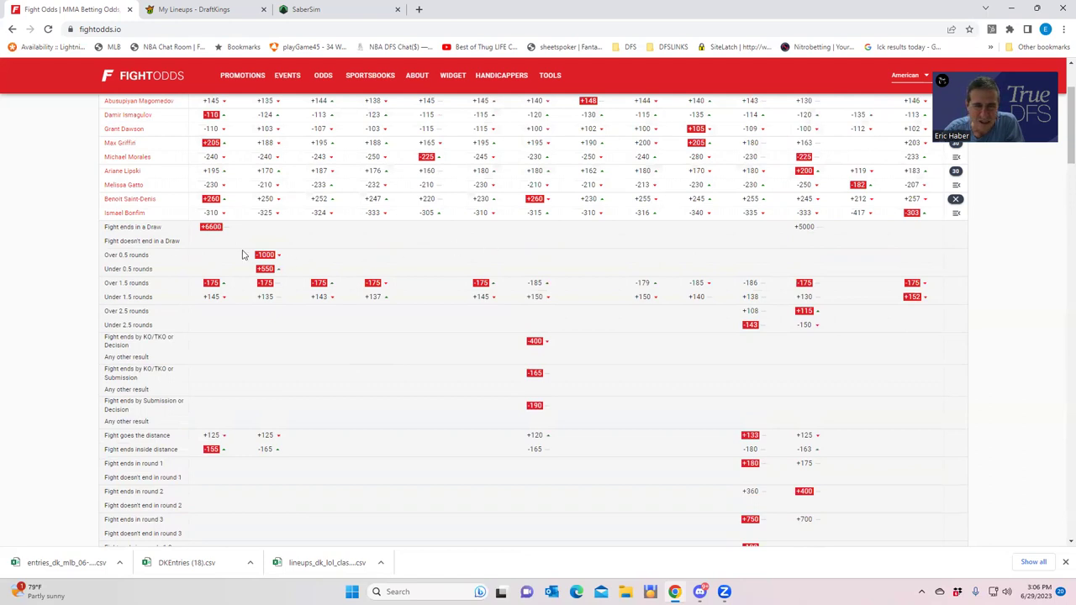
scroll(478, 249, up, 3)
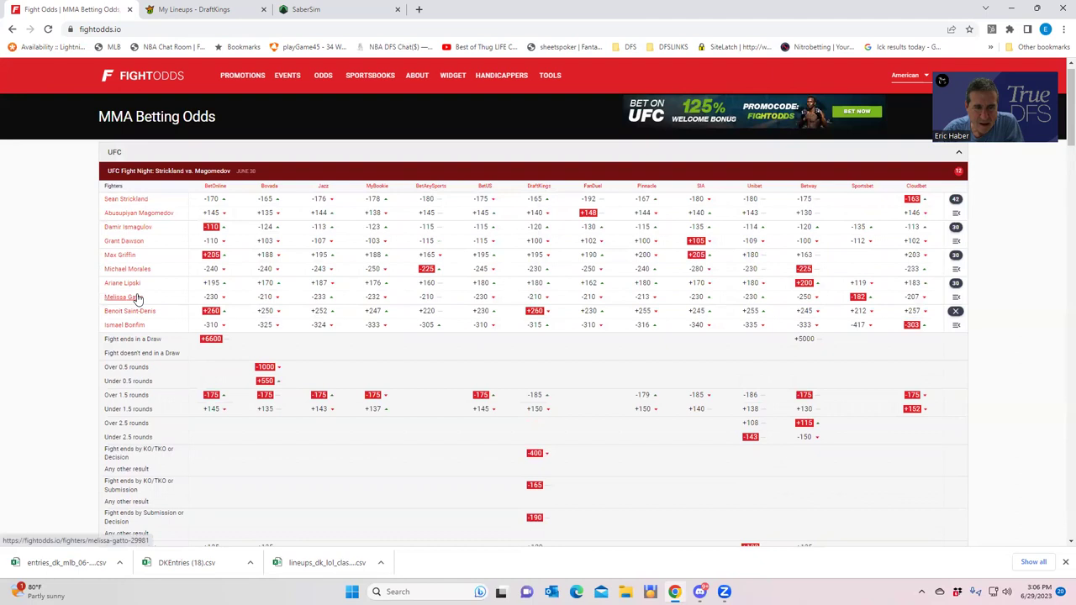
- Compare the Gatto and Lipski salaries on DraftKings with their moneylines on FightOdds
click(198, 13)
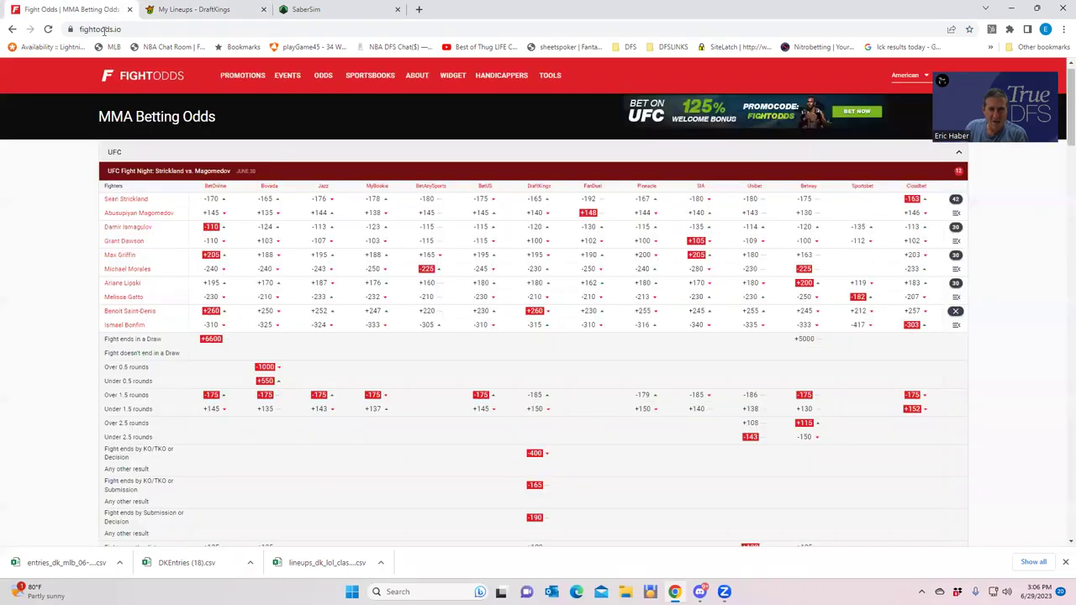
click(94, 9)
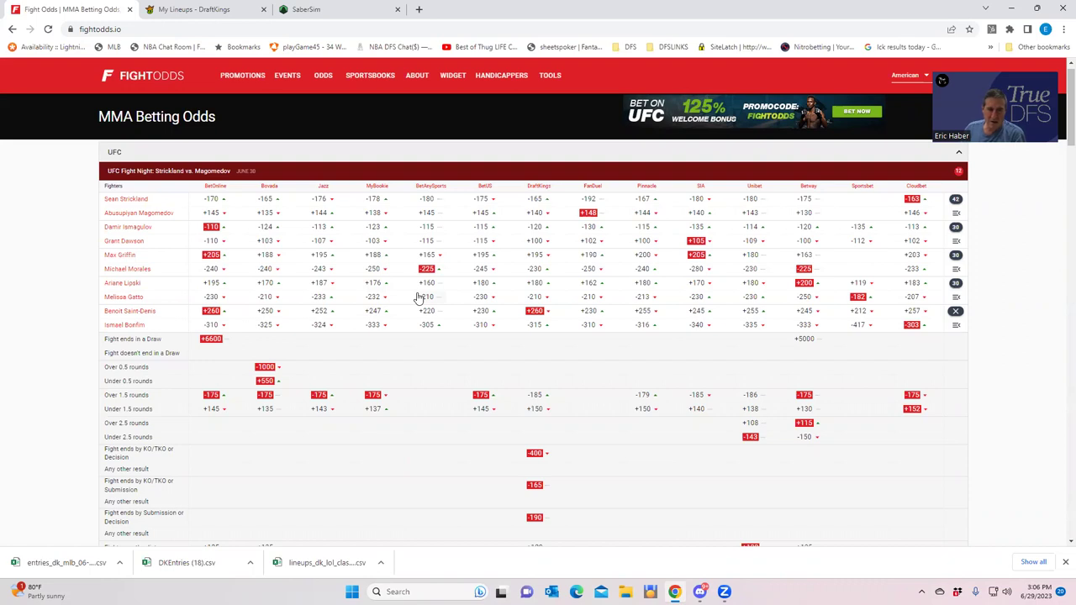
click(179, 9)
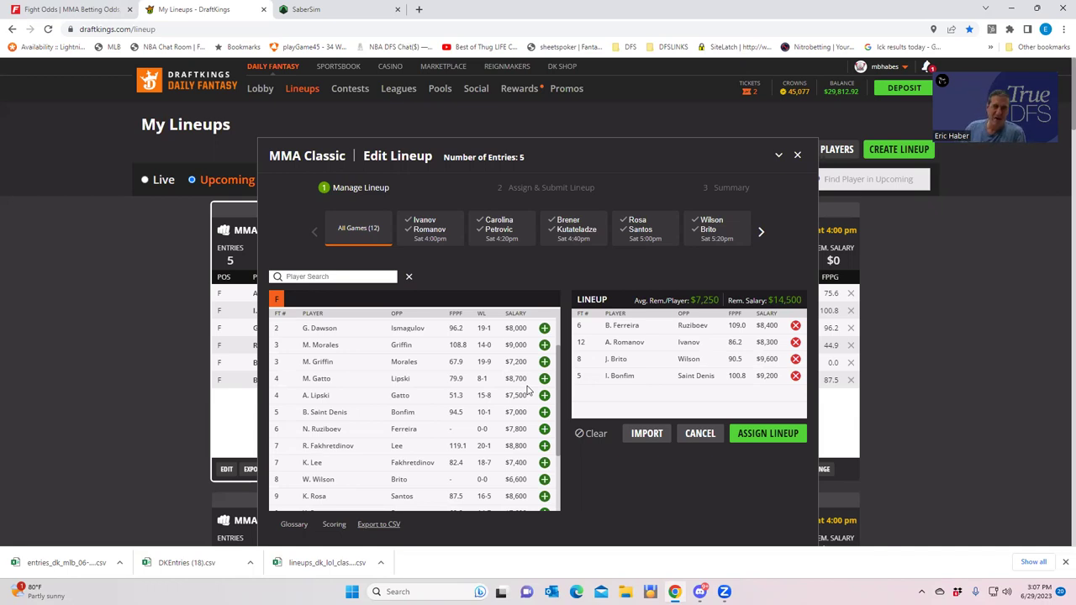
click(87, 10)
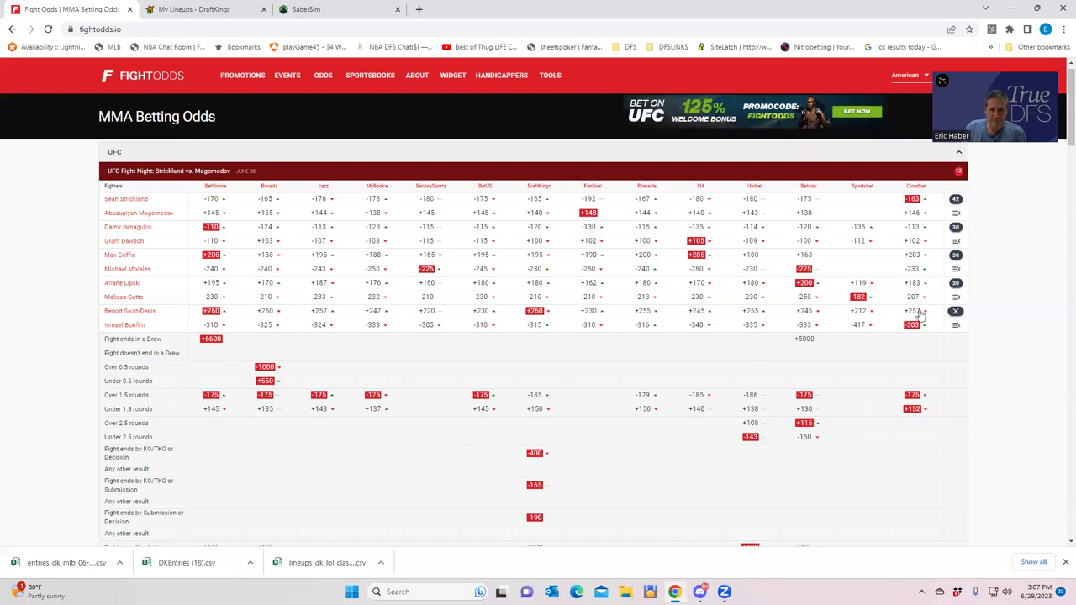
- Expand the Lipski vs. Gatto props and examine the round totals, distance and win-method odds
click(955, 283)
scroll(249, 412, down, 2)
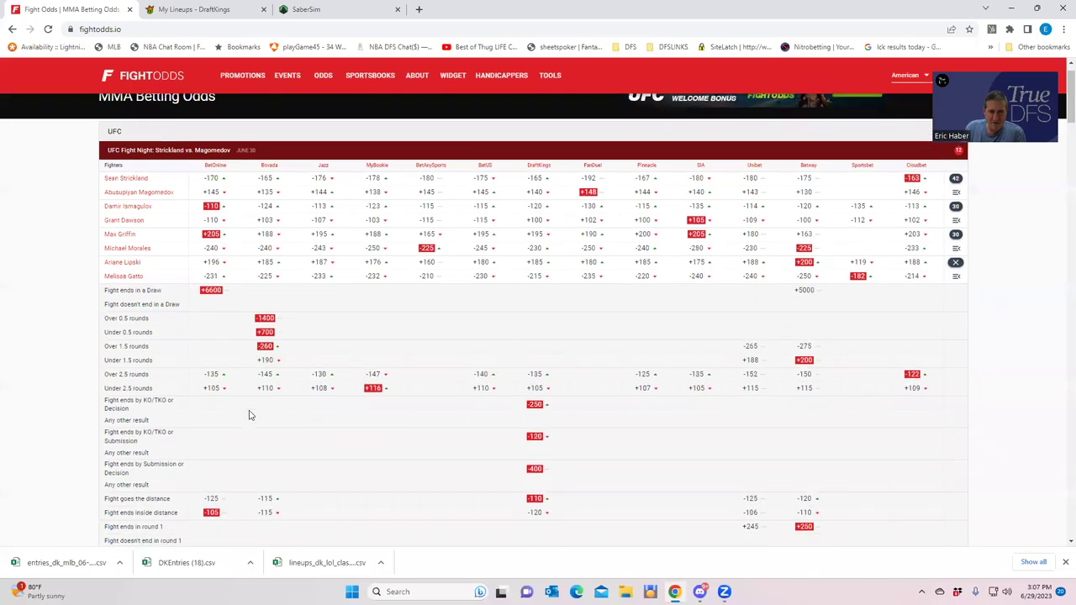
scroll(275, 418, down, 2)
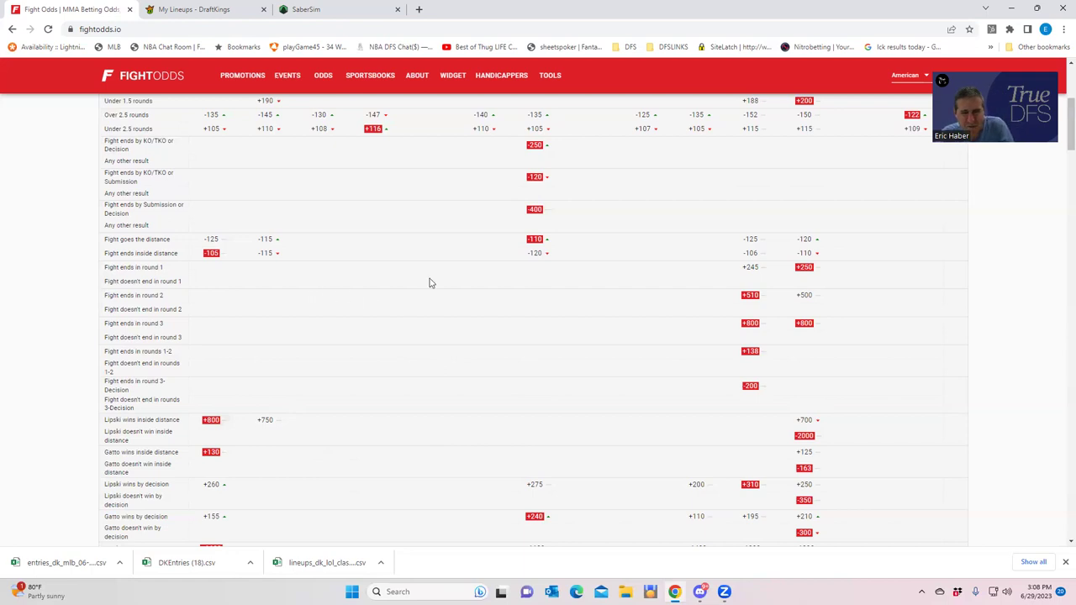
scroll(481, 285, up, 2)
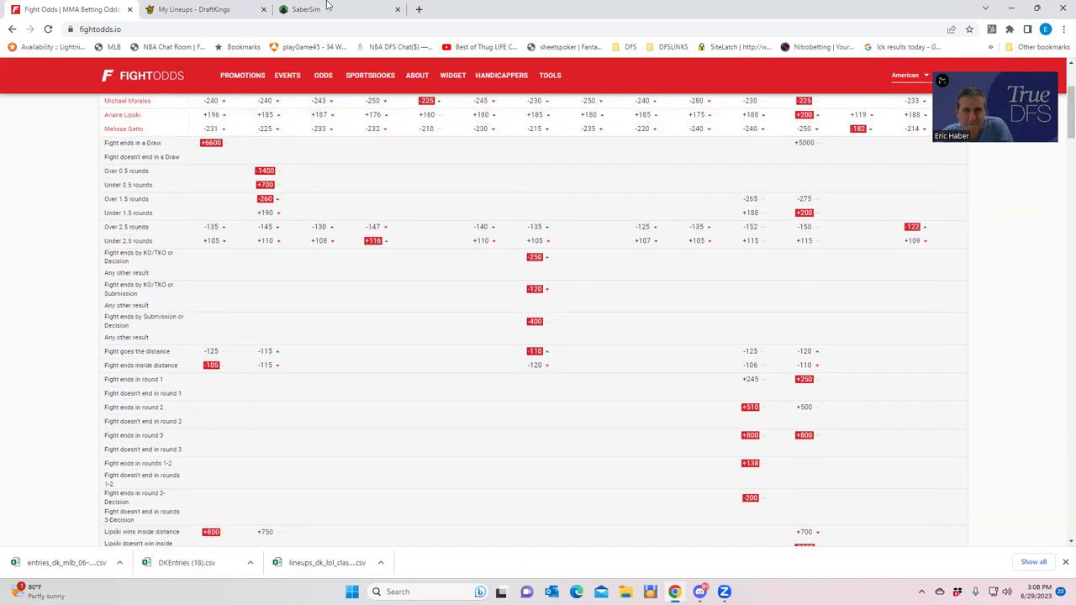
- View M. Morales's fighter card on DraftKings, close it, and check the Griffin vs. Morales moneylines on FightOdds
click(192, 11)
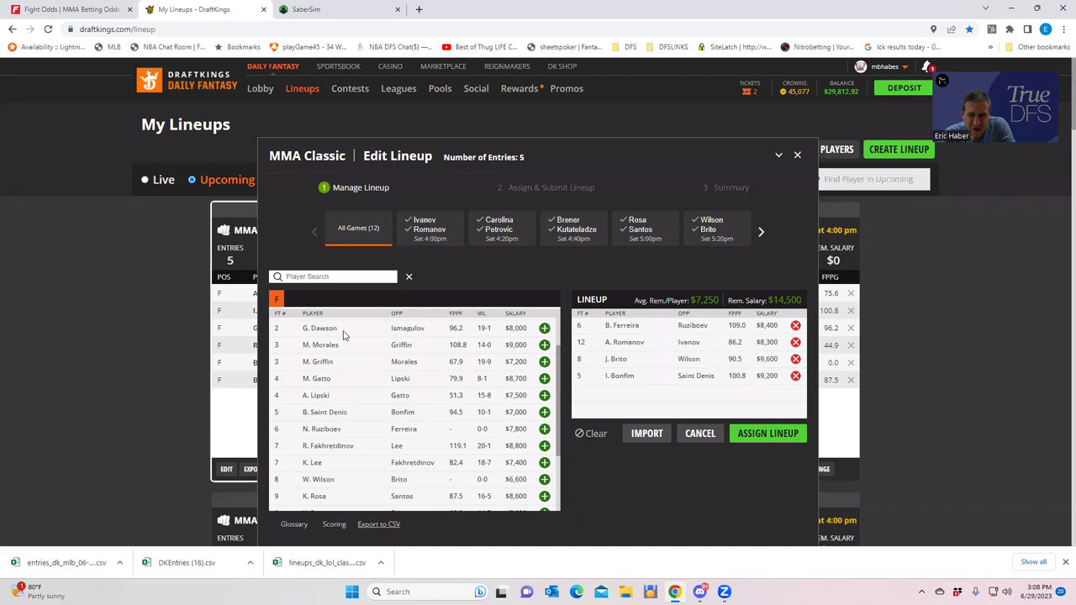
click(321, 346)
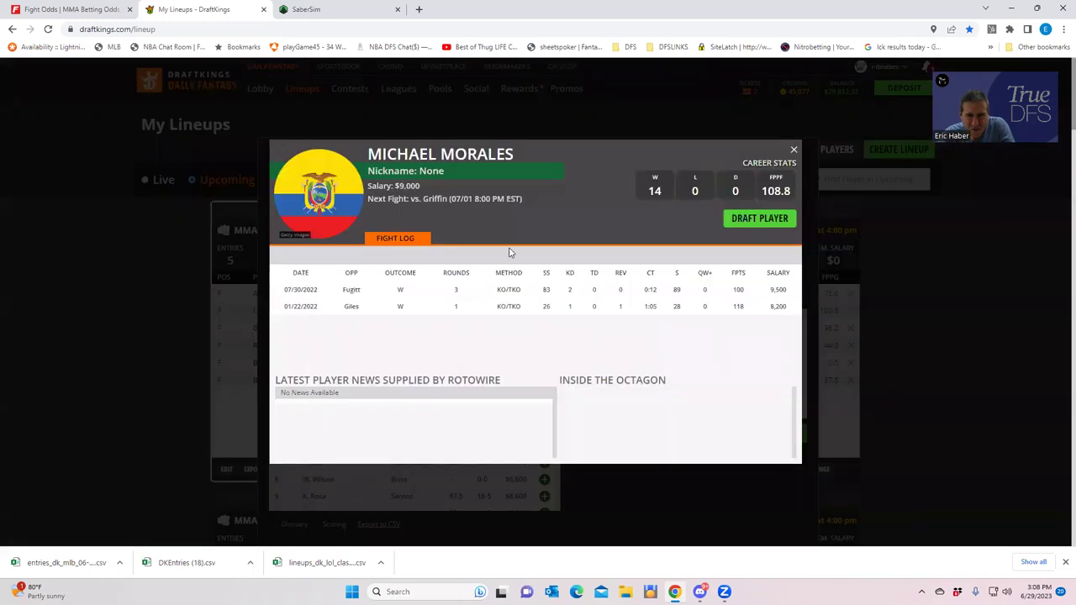
click(793, 151)
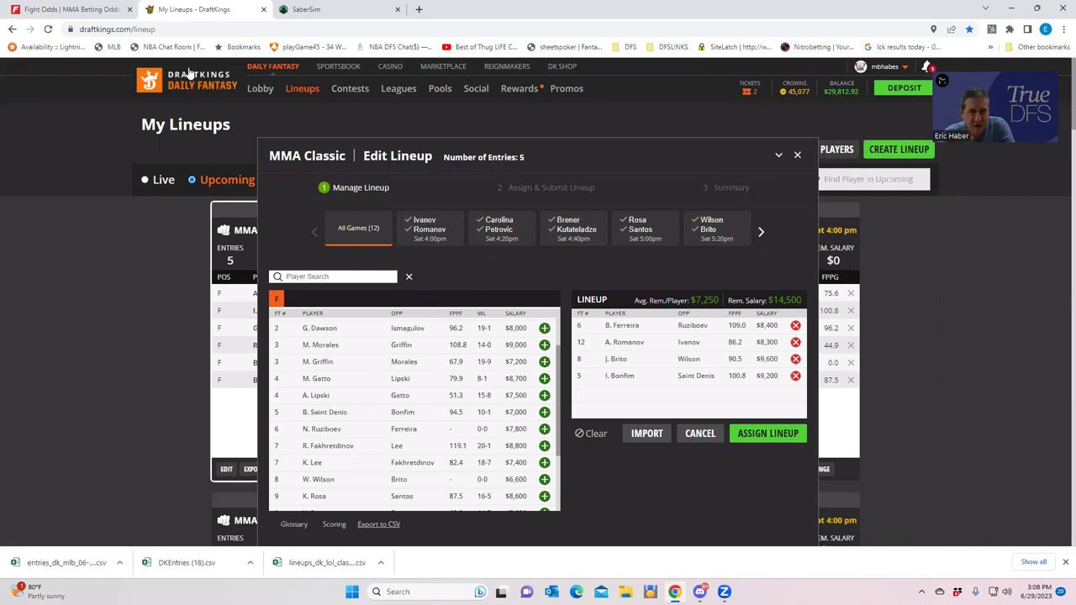
click(75, 8)
scroll(328, 256, up, 4)
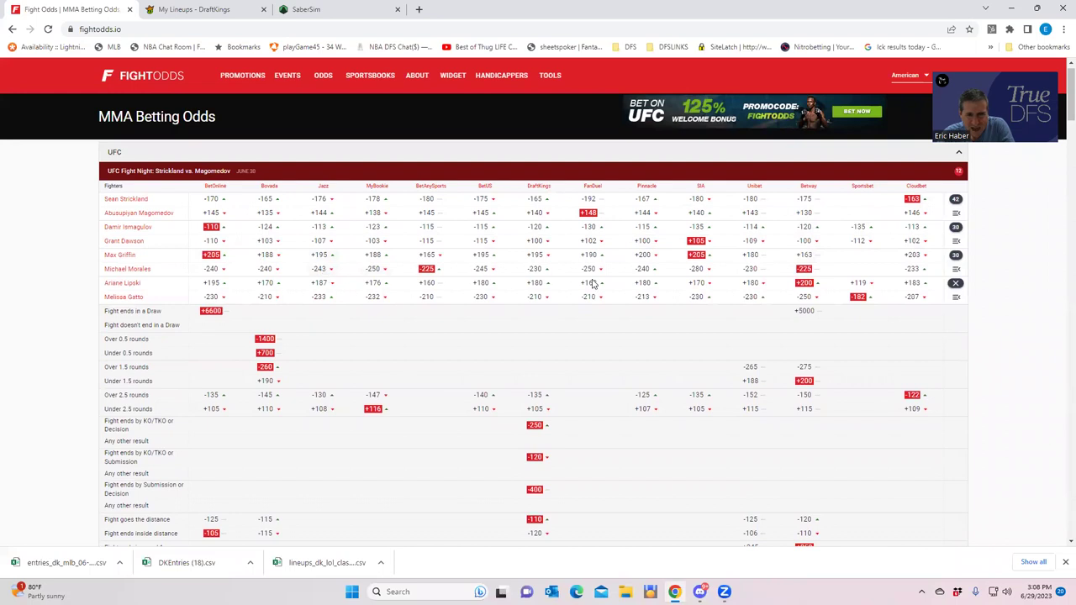
- Expand the Griffin vs. Morales props and examine the round totals, distance and win-method odds
click(959, 286)
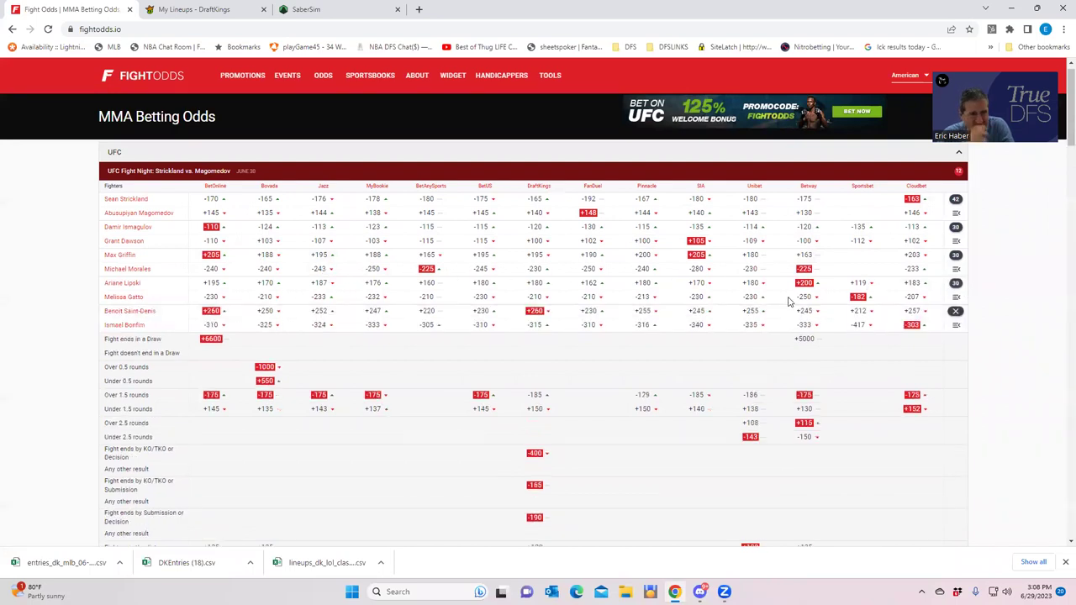
click(959, 259)
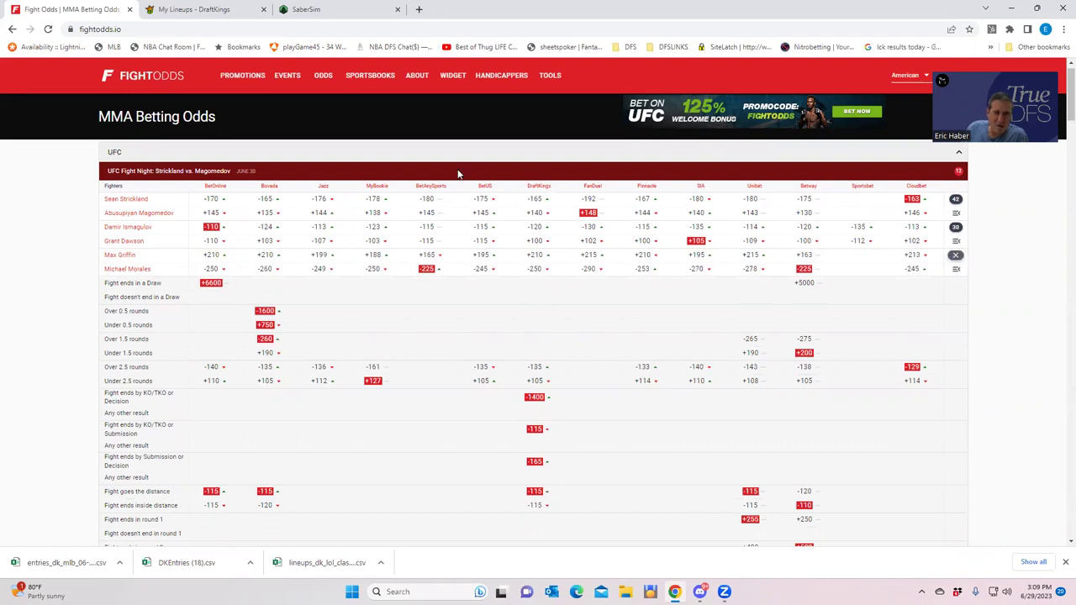
scroll(355, 350, down, 3)
scroll(353, 438, down, 2)
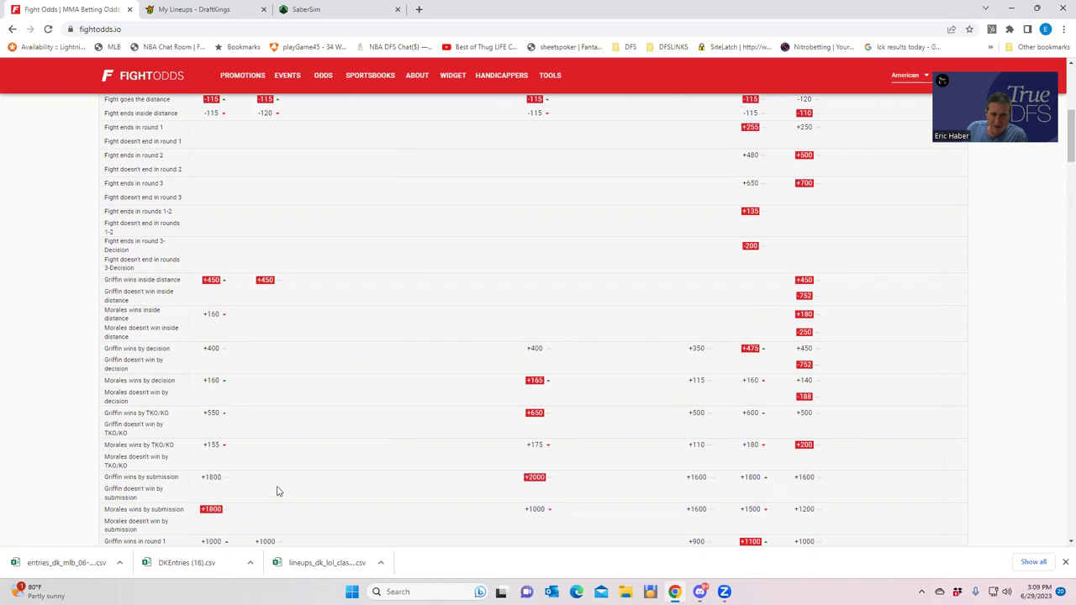
scroll(277, 489, down, 1)
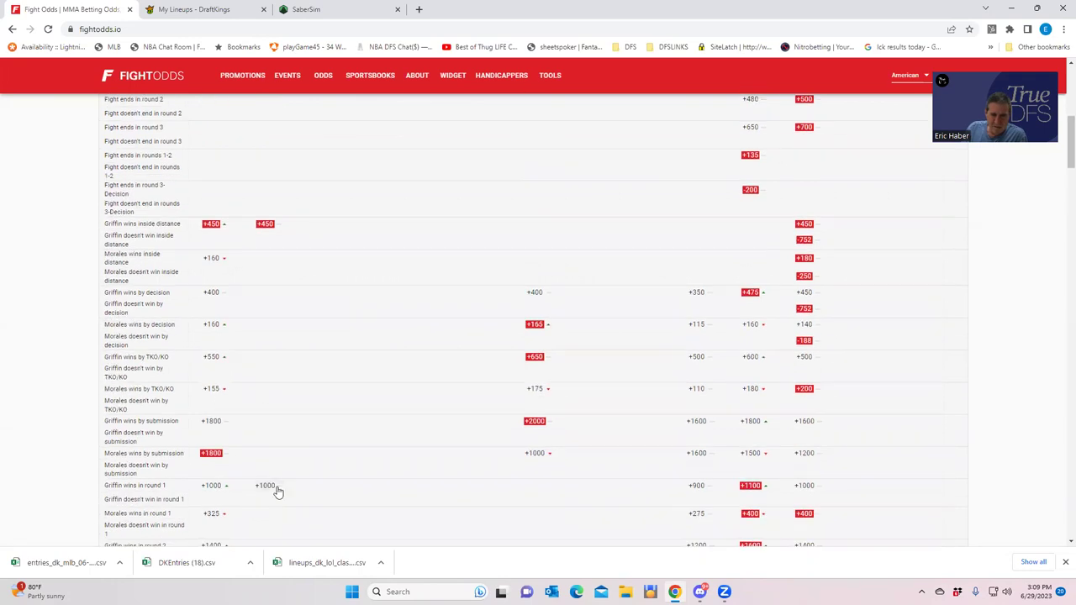
scroll(278, 492, up, 1)
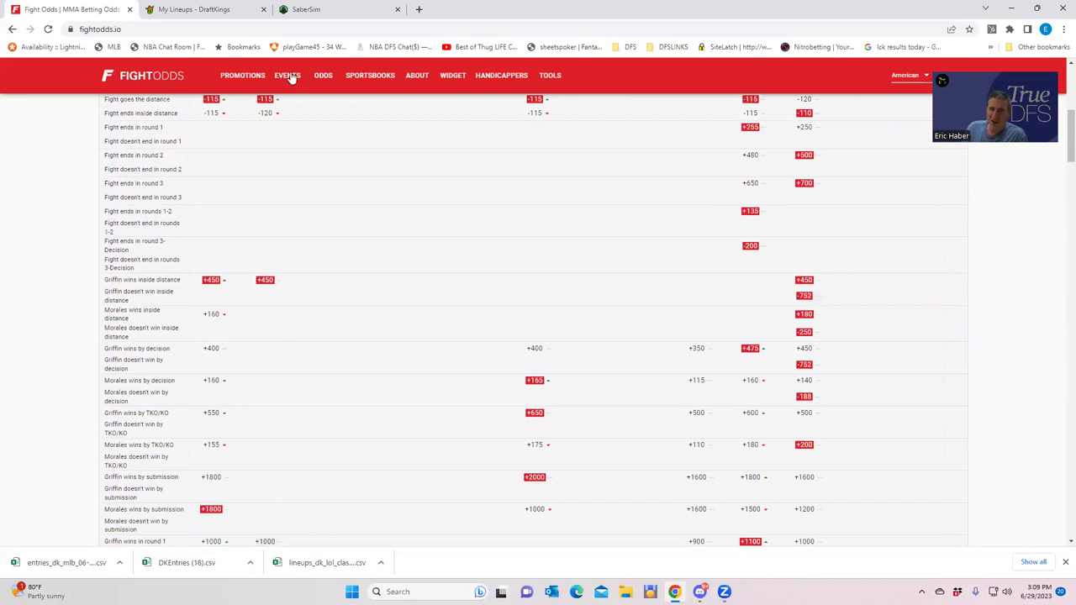
- Switch to DraftKings and review the fighter pool salaries and late matchups, including Ismagulov vs. Dawson
click(174, 10)
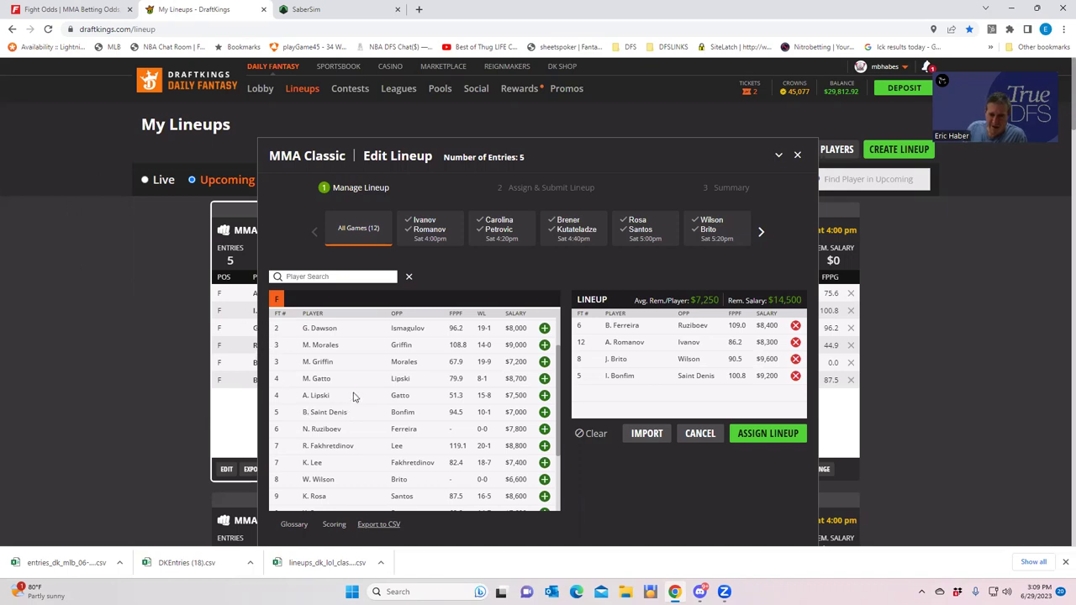
scroll(352, 408, down, 2)
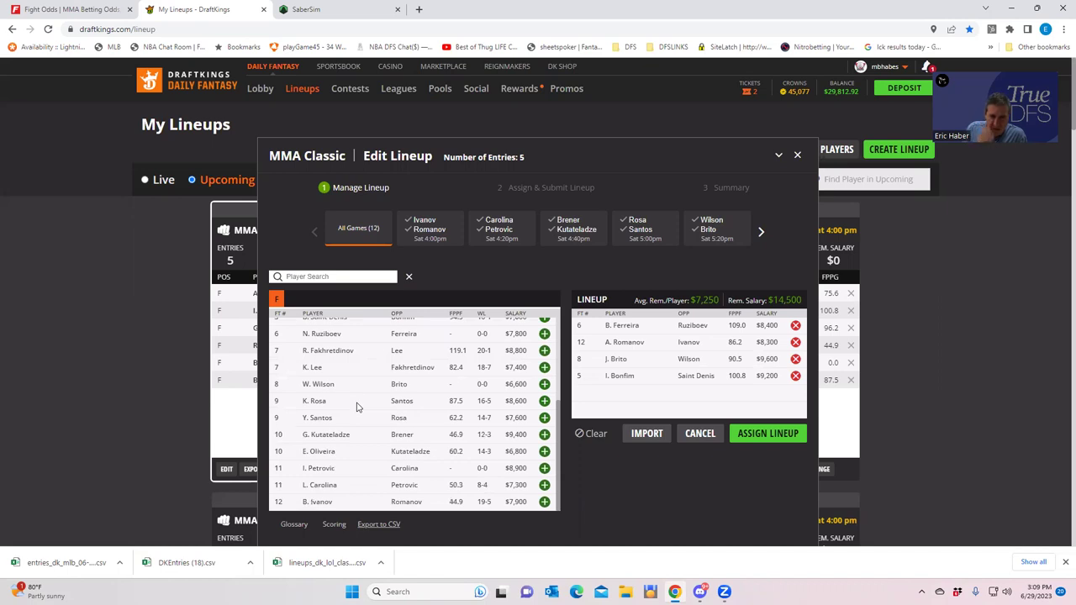
scroll(372, 363, up, 1)
scroll(373, 363, up, 1)
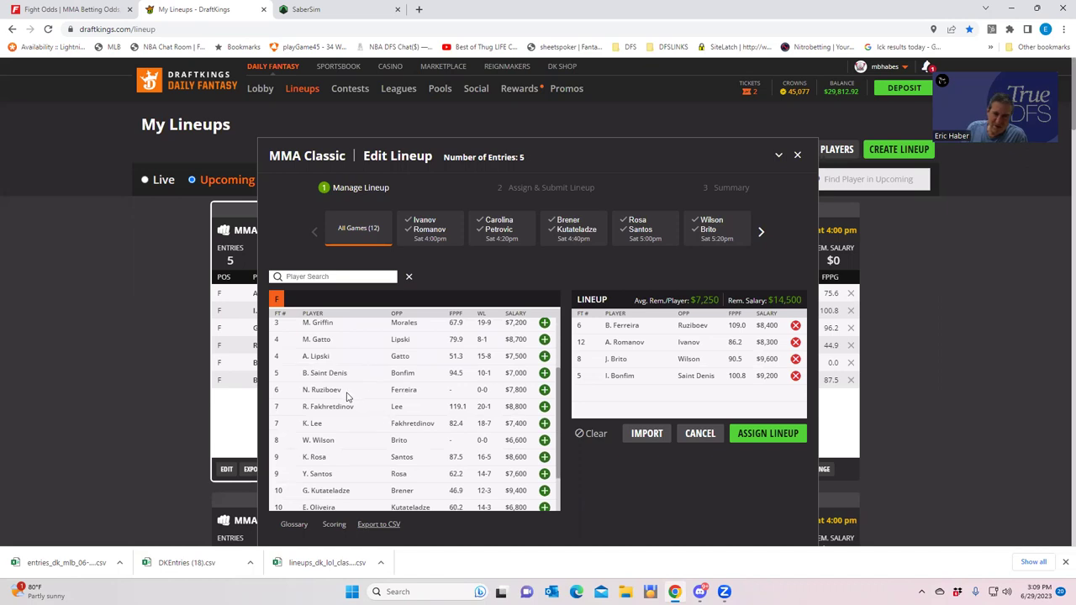
scroll(347, 398, up, 1)
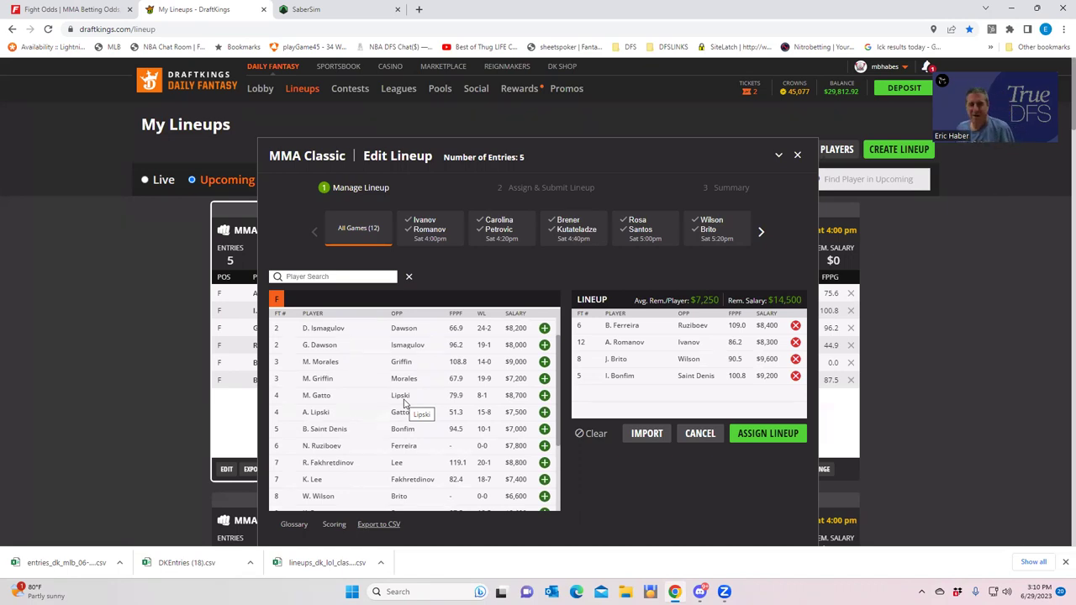
click(761, 236)
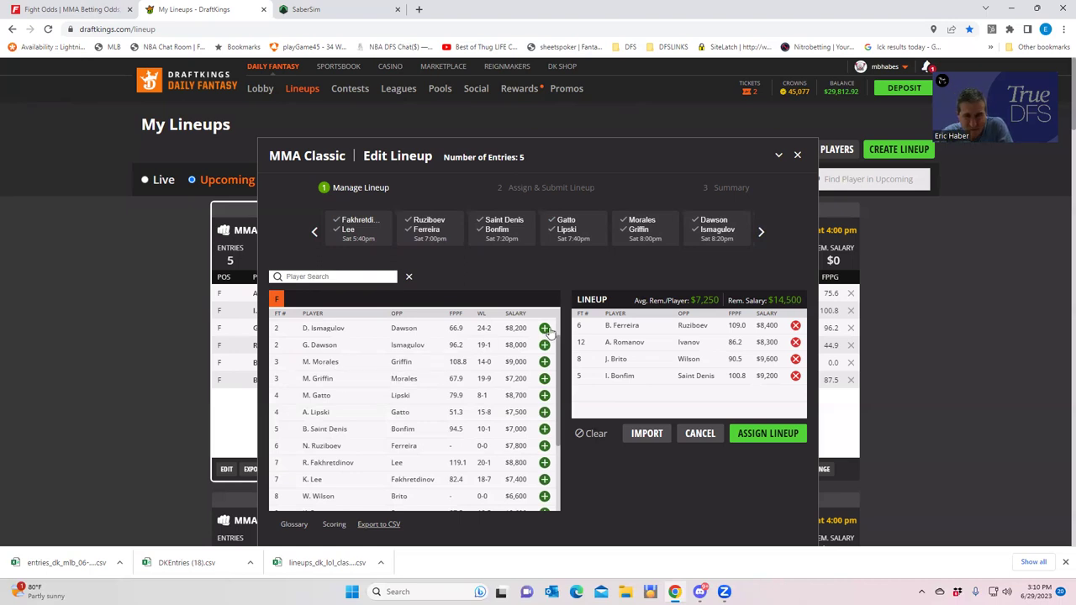
scroll(556, 338, up, 1)
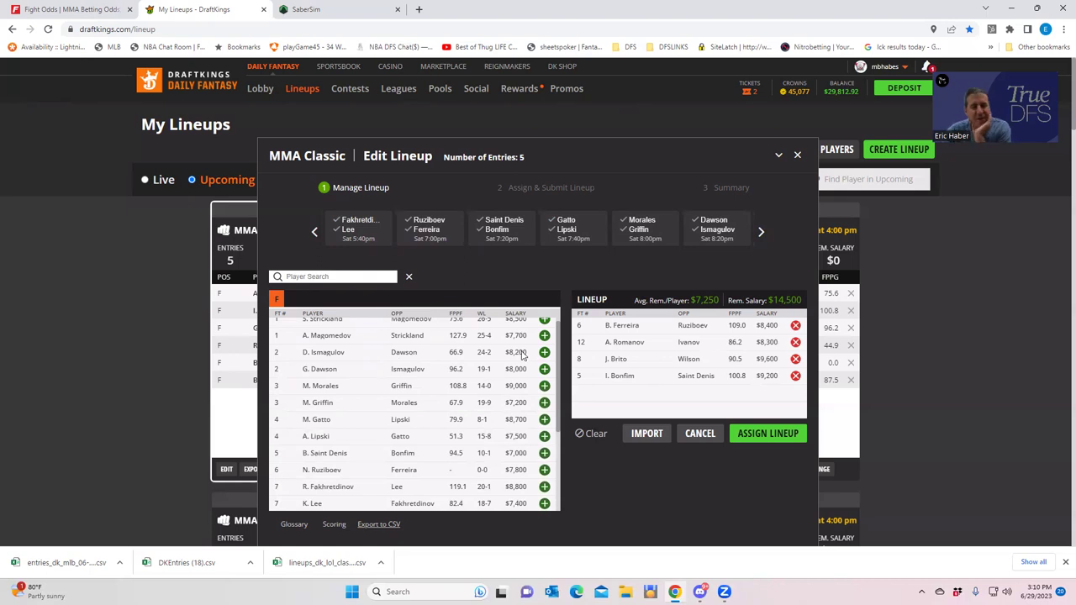
- Switch to FightOdds, expand the Ismagulov vs. Dawson props, and examine the round totals, distance and win-method odds
click(76, 9)
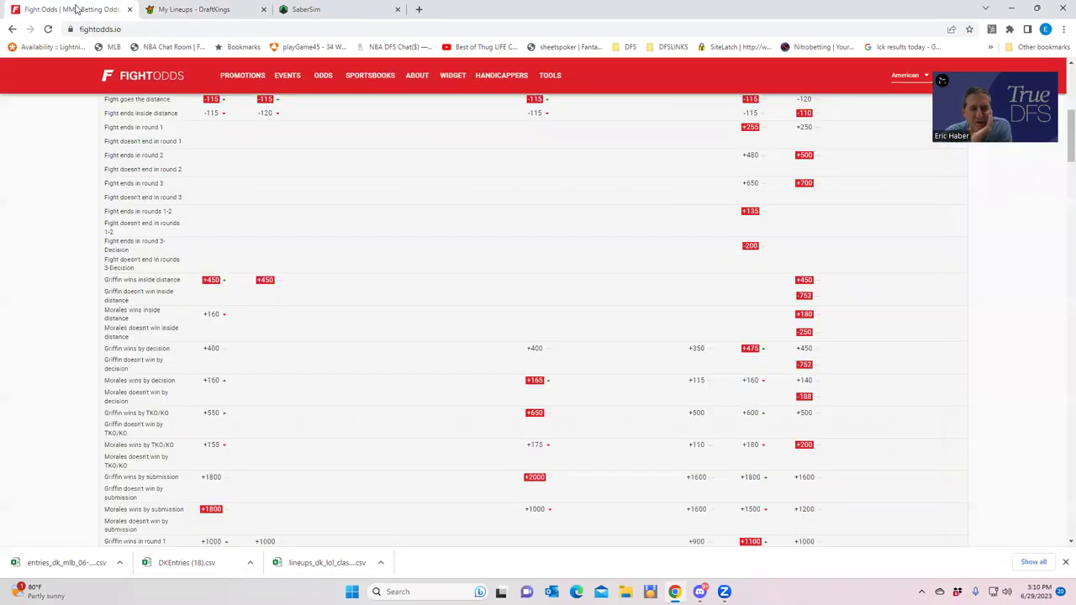
scroll(464, 227, up, 5)
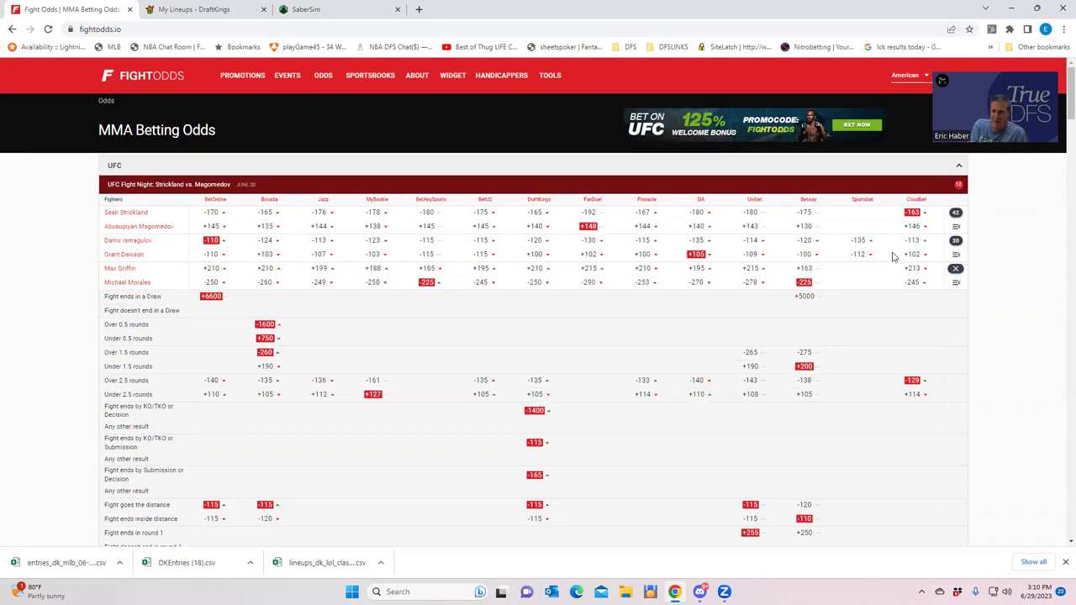
click(957, 242)
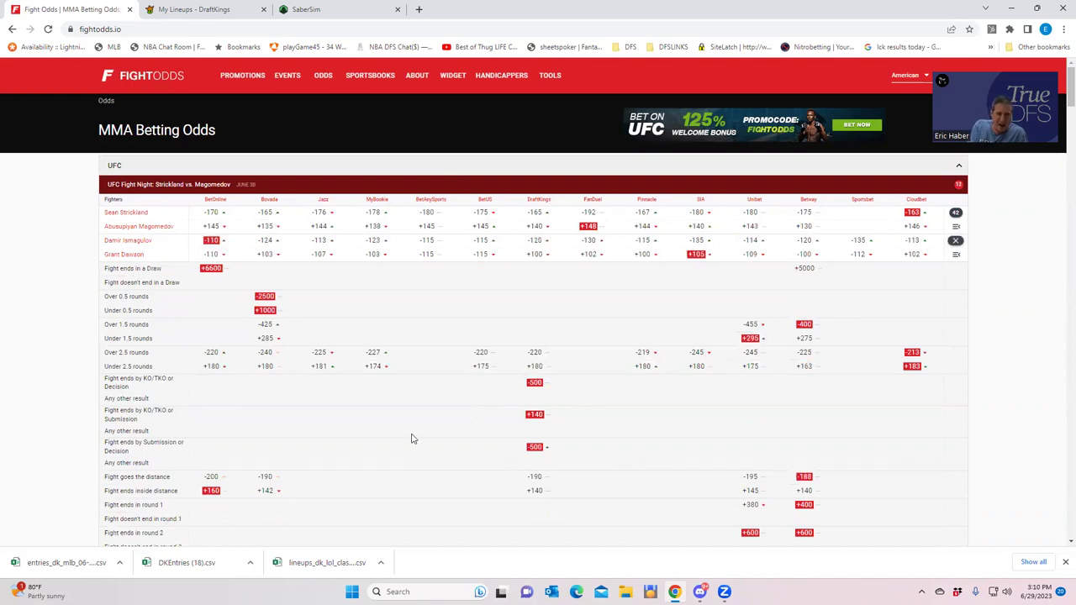
scroll(442, 362, down, 1)
scroll(439, 371, down, 2)
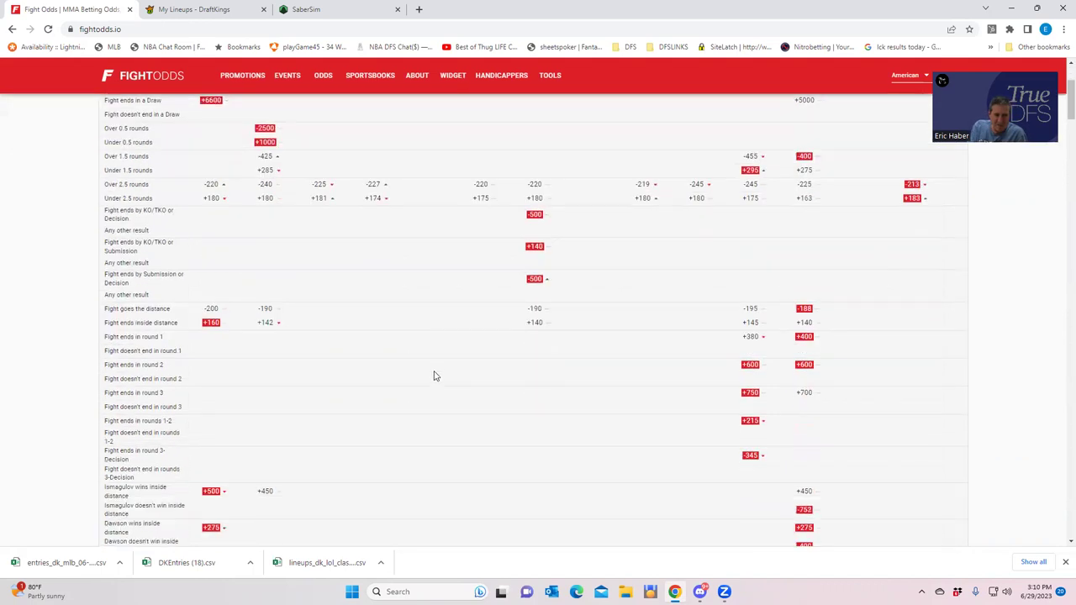
scroll(415, 426, down, 2)
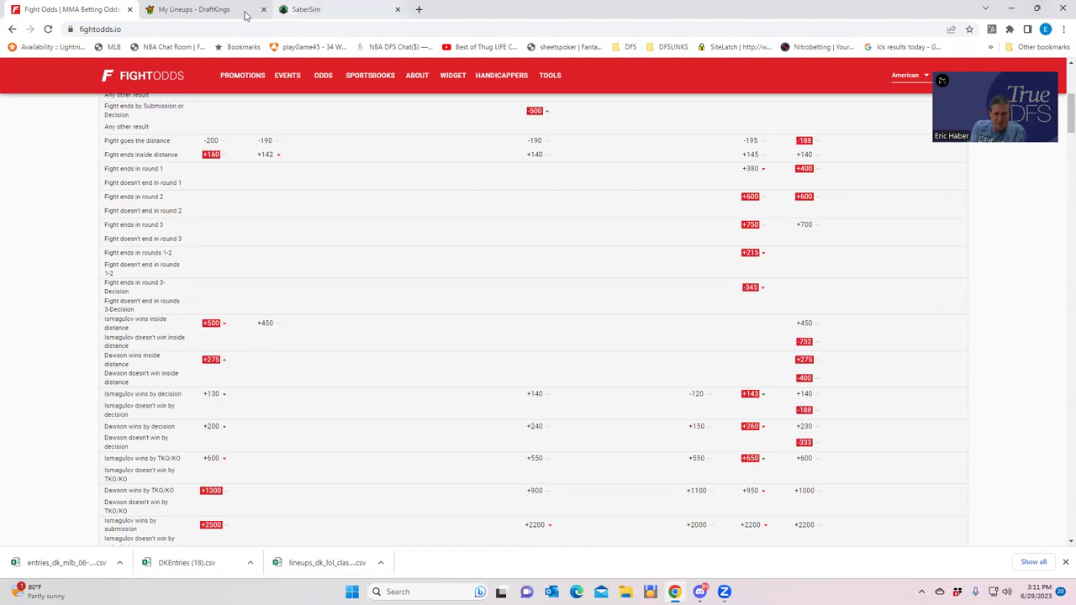
- Switch to DraftKings, add G. Dawson to the lineup and remove I. Bonfim from it
click(196, 10)
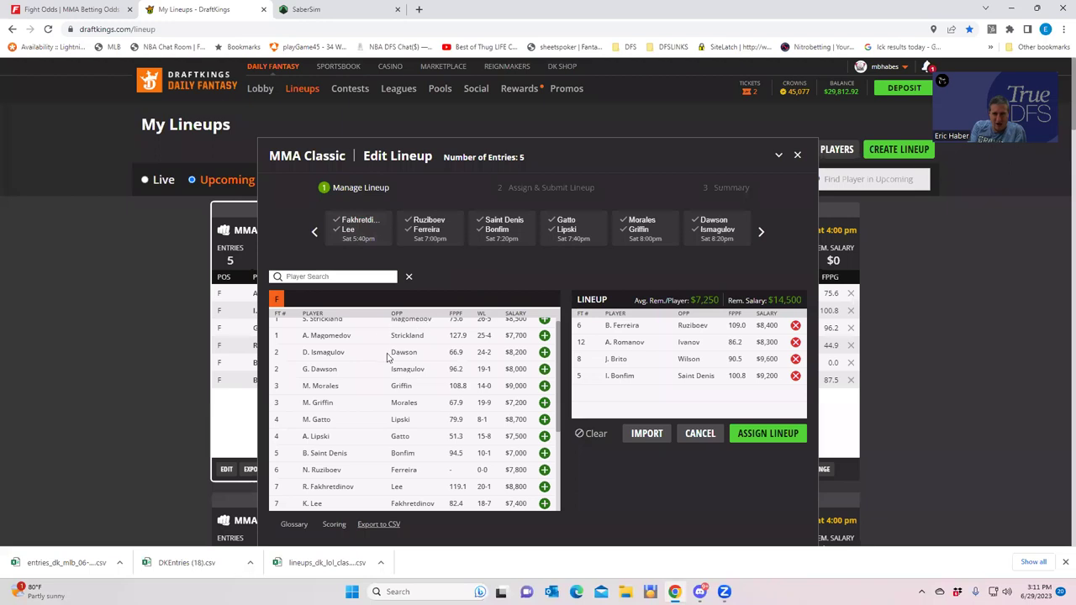
click(544, 373)
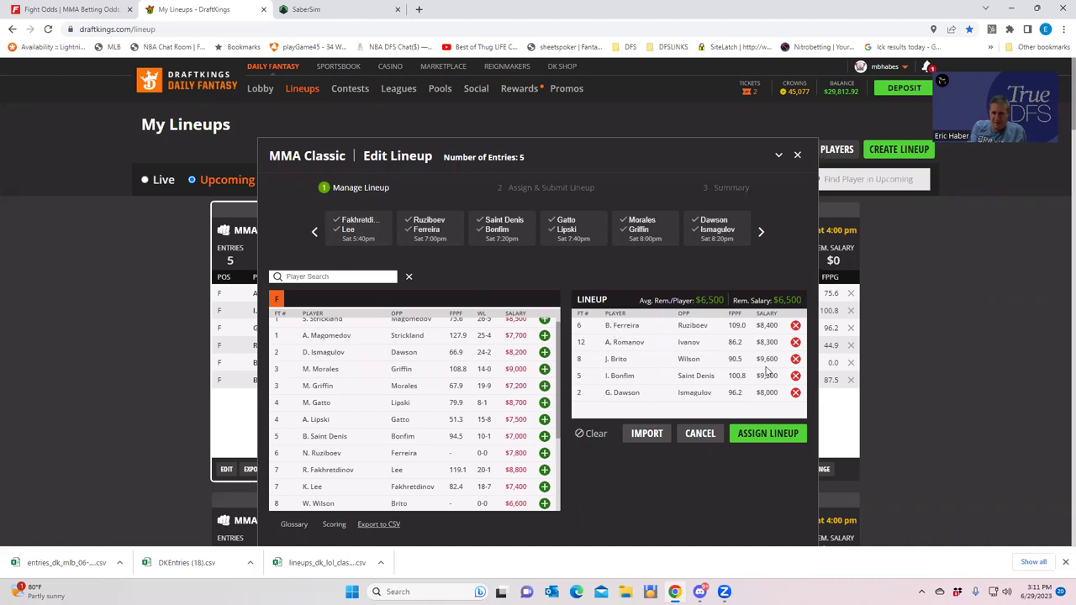
click(795, 376)
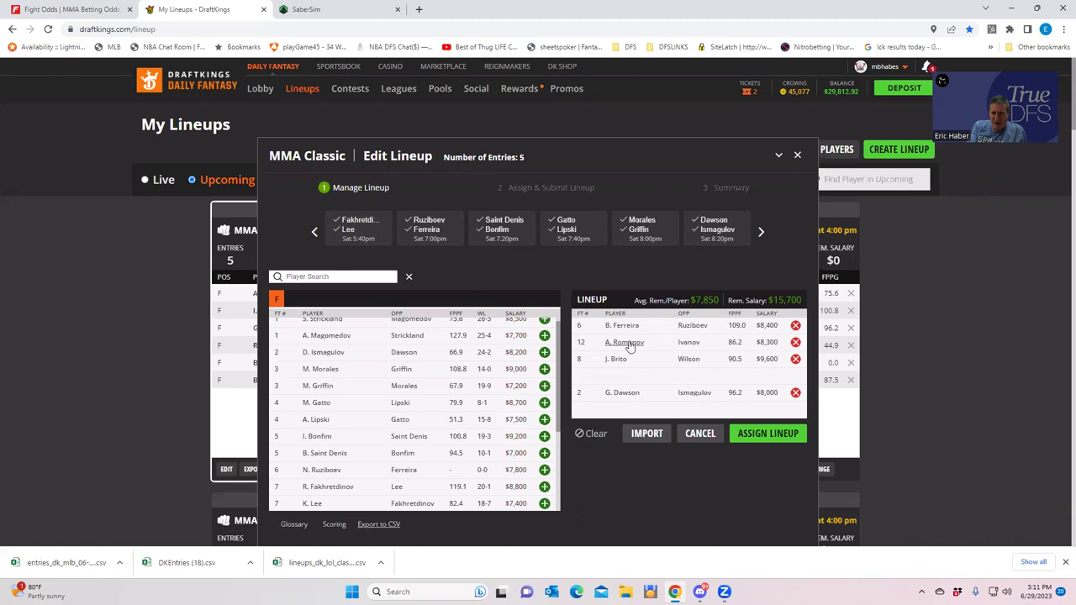
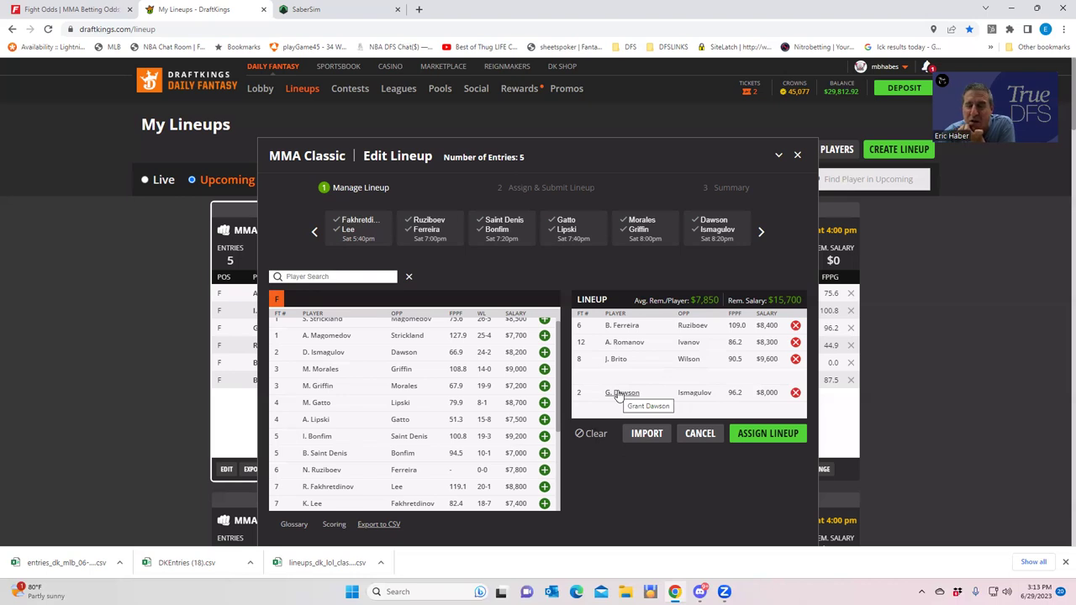
- View the fight logs on the Grant Dawson and Abus Magomedov fighter cards, closing each card
click(544, 353)
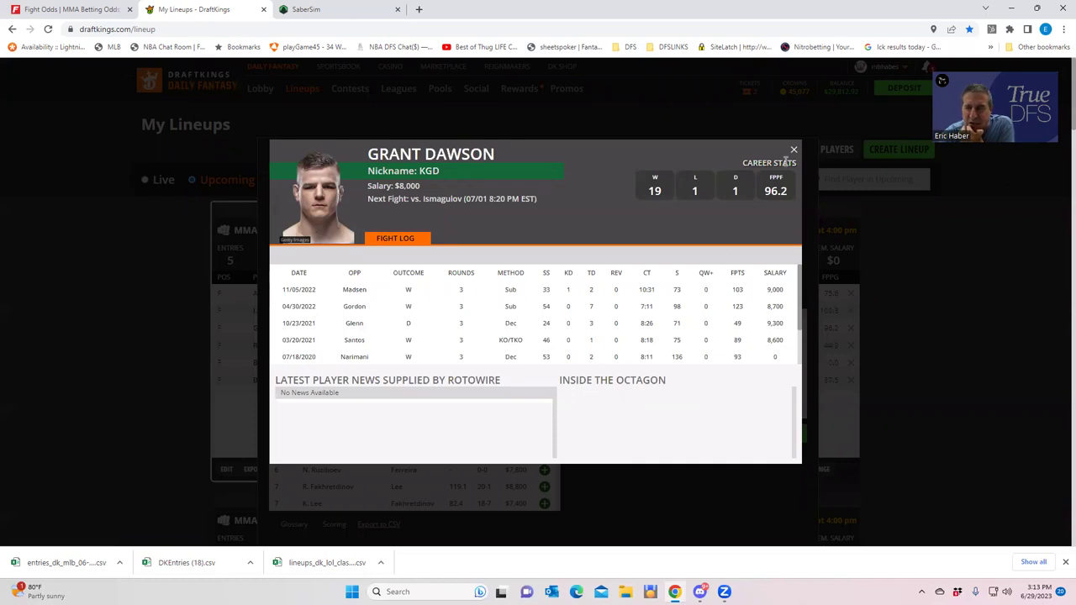
drag(794, 154, 487, 374)
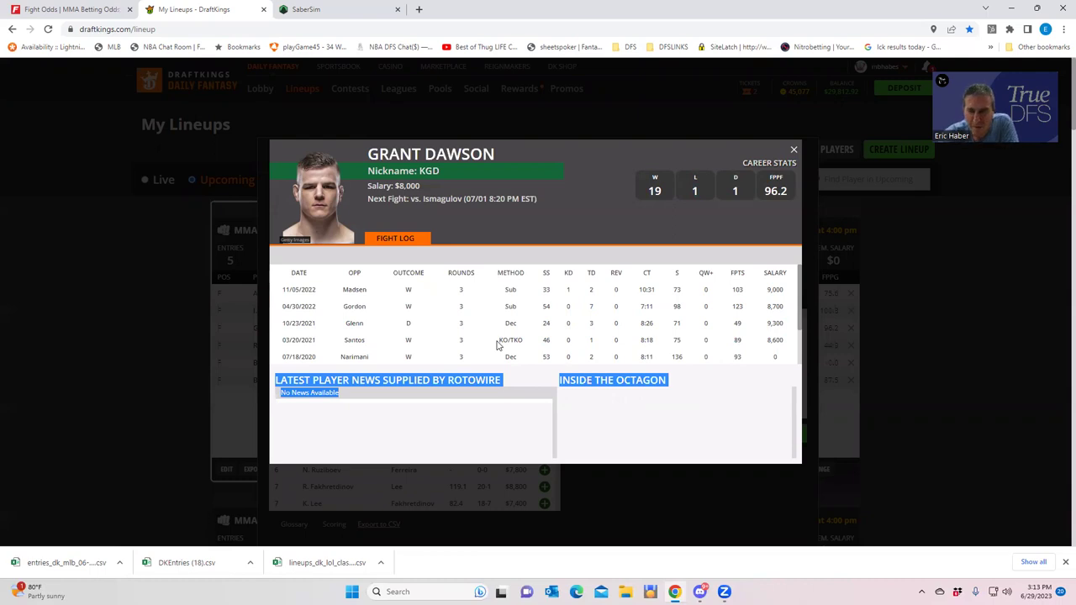
click(794, 149)
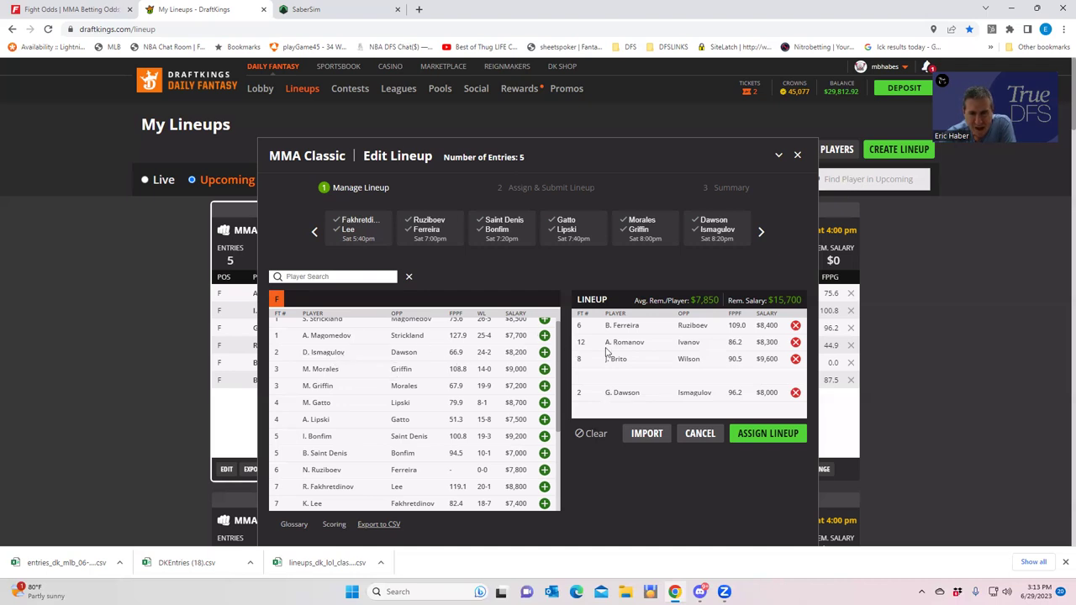
click(326, 336)
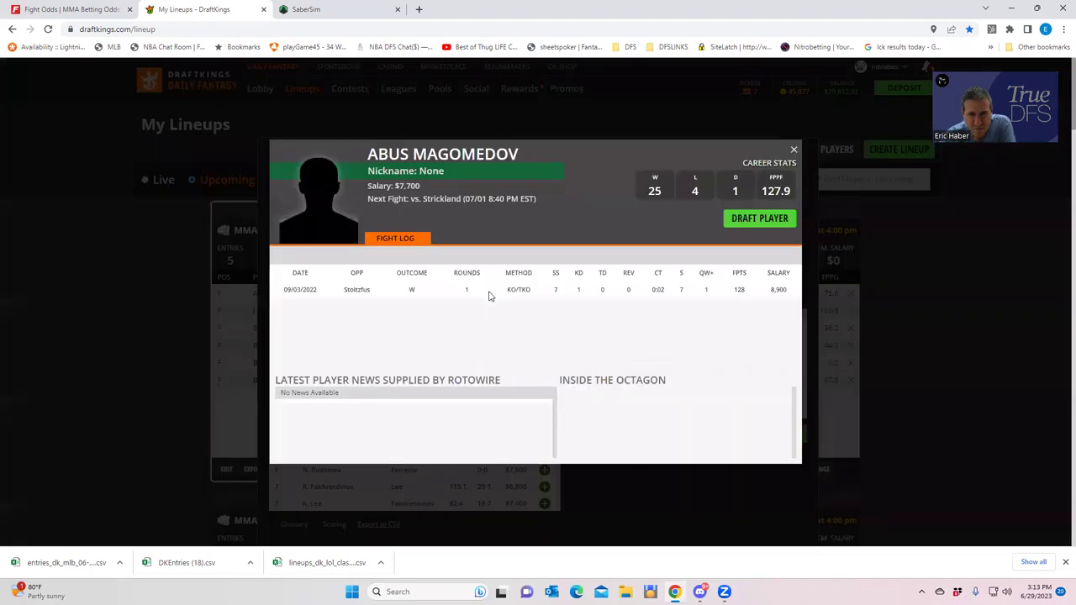
click(795, 151)
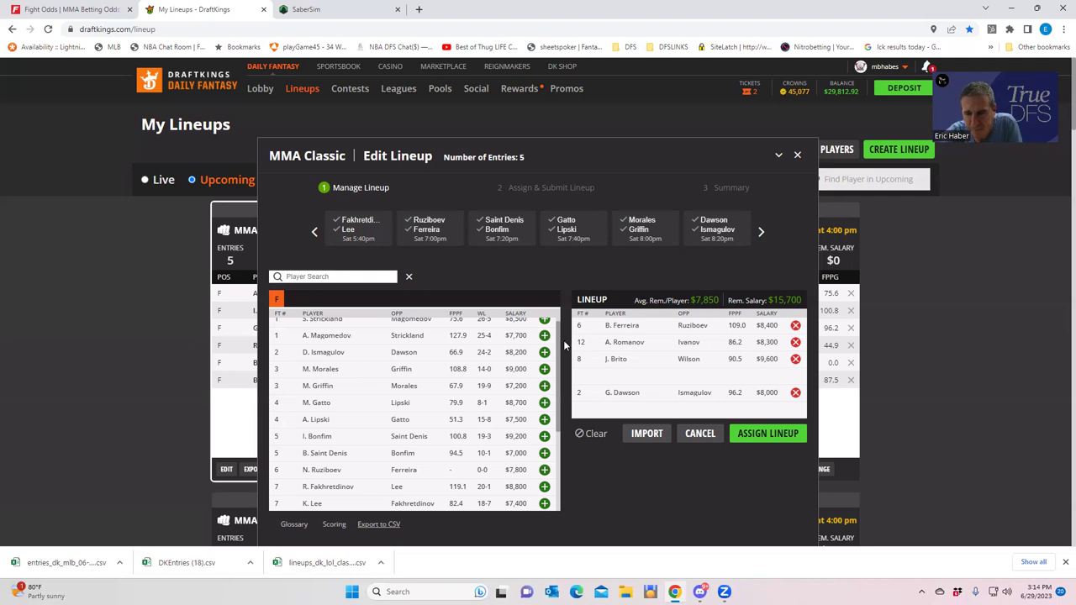
- Compare the Strickland and Magomedov salaries on DraftKings with their moneylines on FightOdds
drag(557, 345, 556, 318)
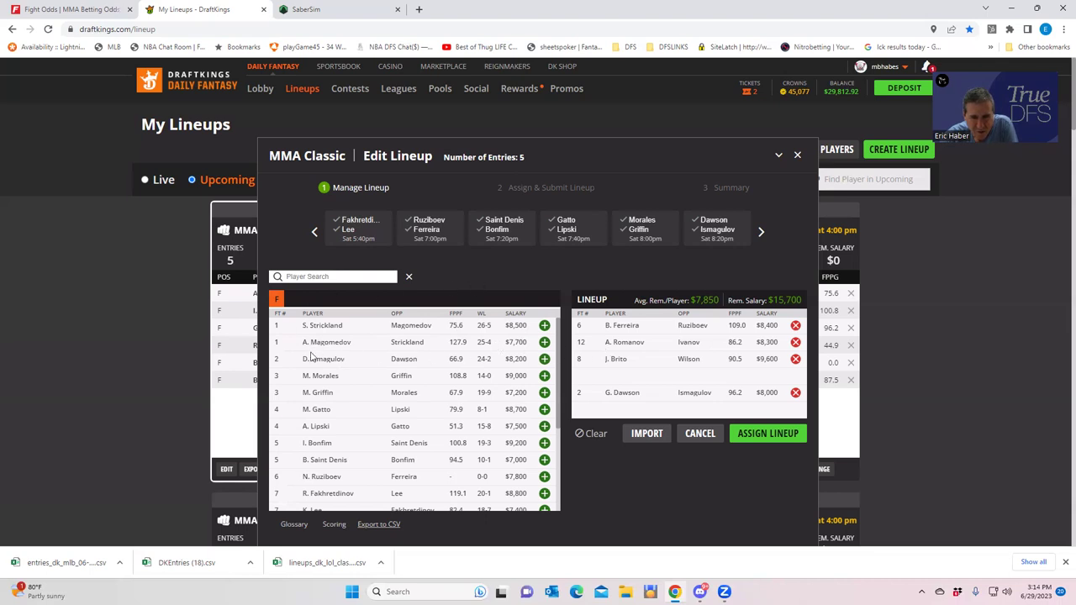
click(74, 9)
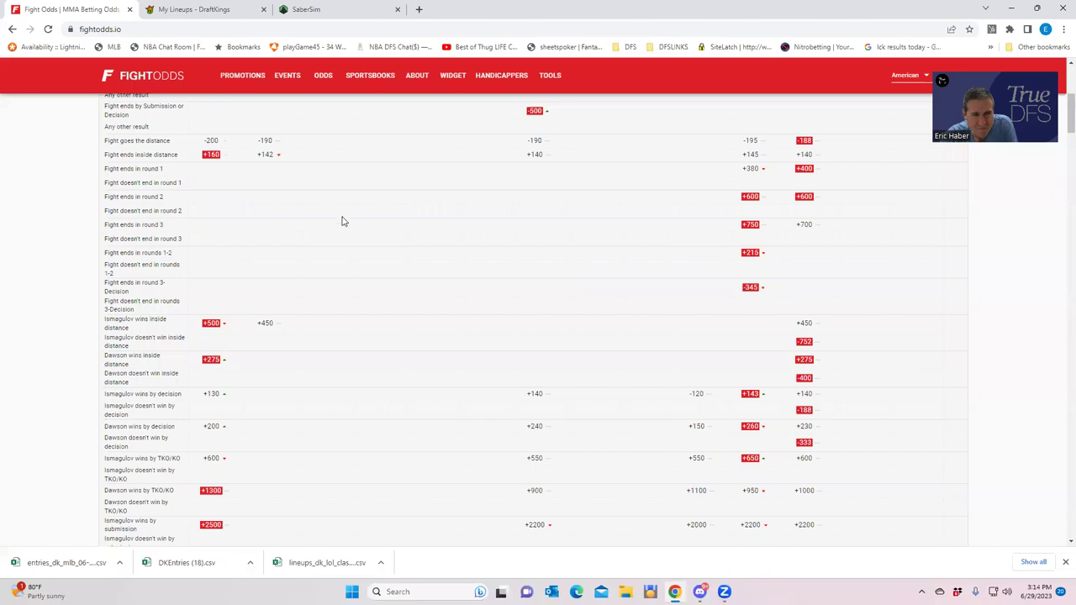
scroll(366, 204, up, 2)
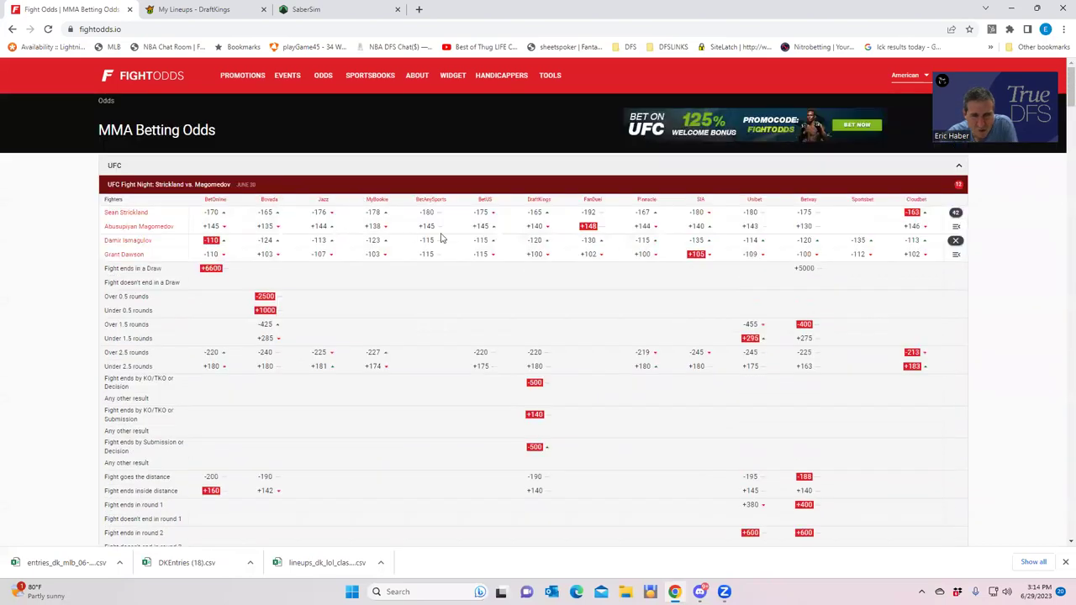
- Return to DraftKings and review the salaries of all fighters available for the two open lineup spots
click(181, 9)
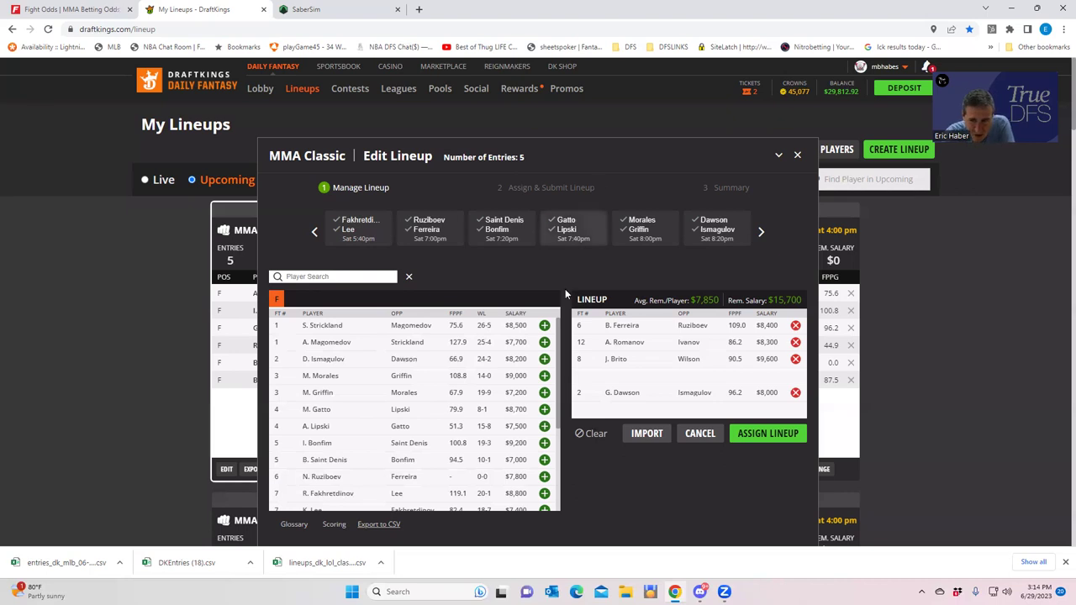
drag(555, 375, 556, 465)
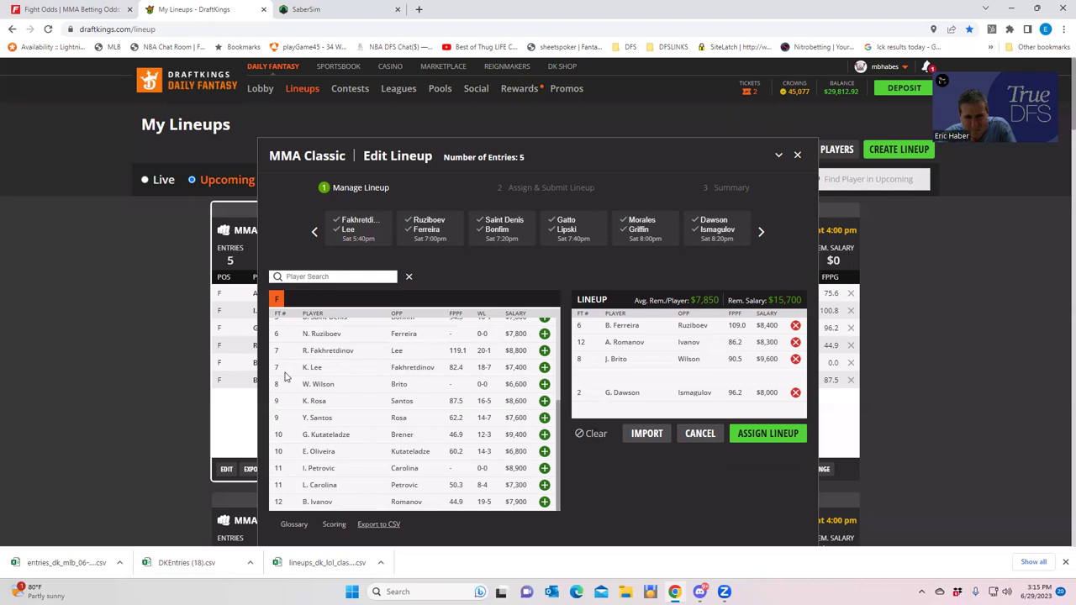
scroll(412, 381, up, 1)
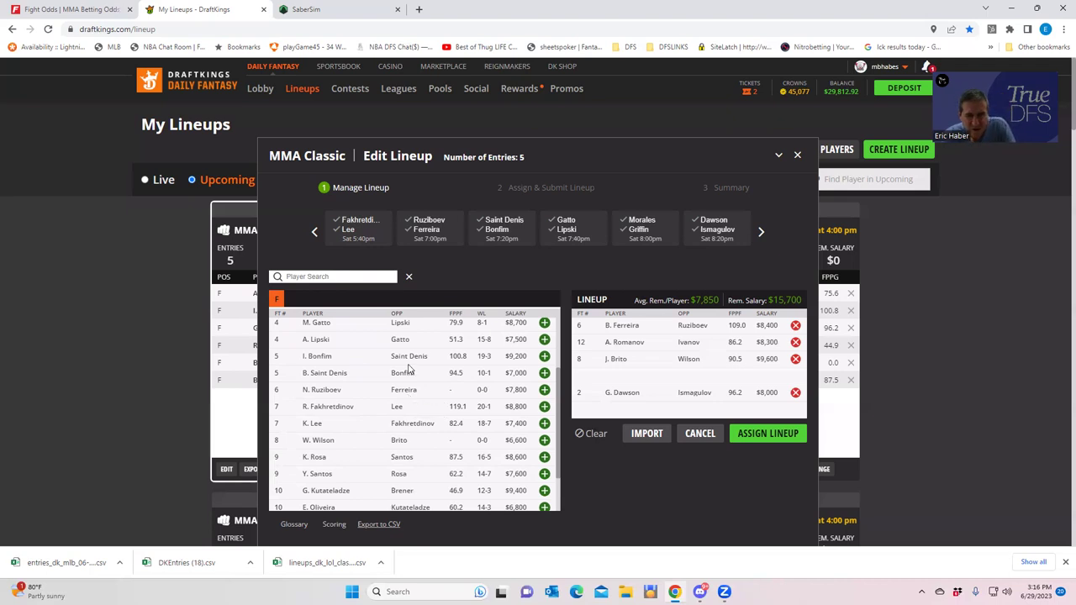
scroll(344, 359, up, 1)
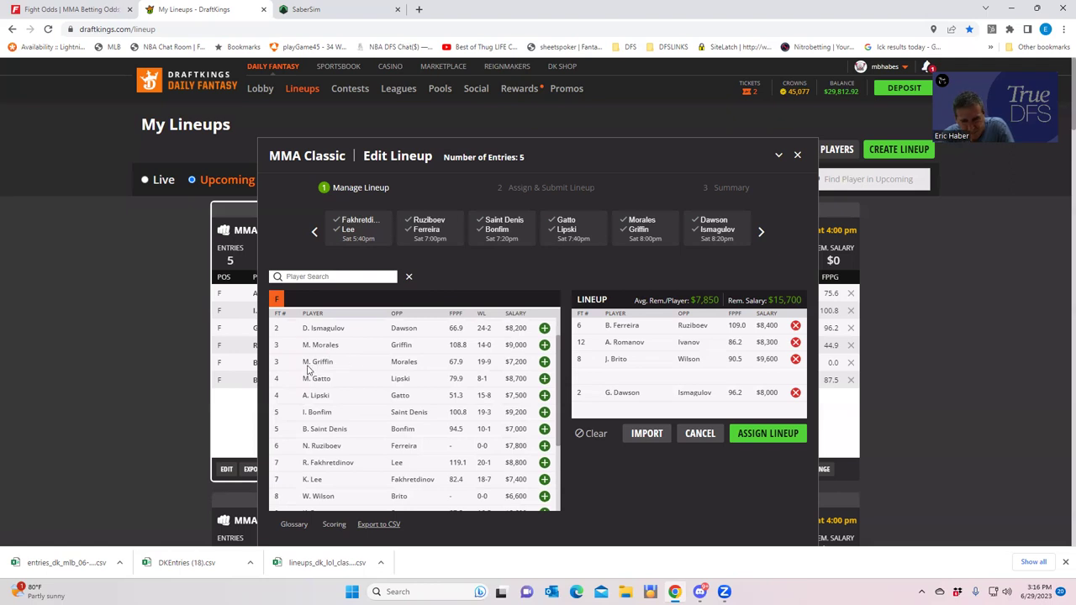
scroll(360, 370, up, 1)
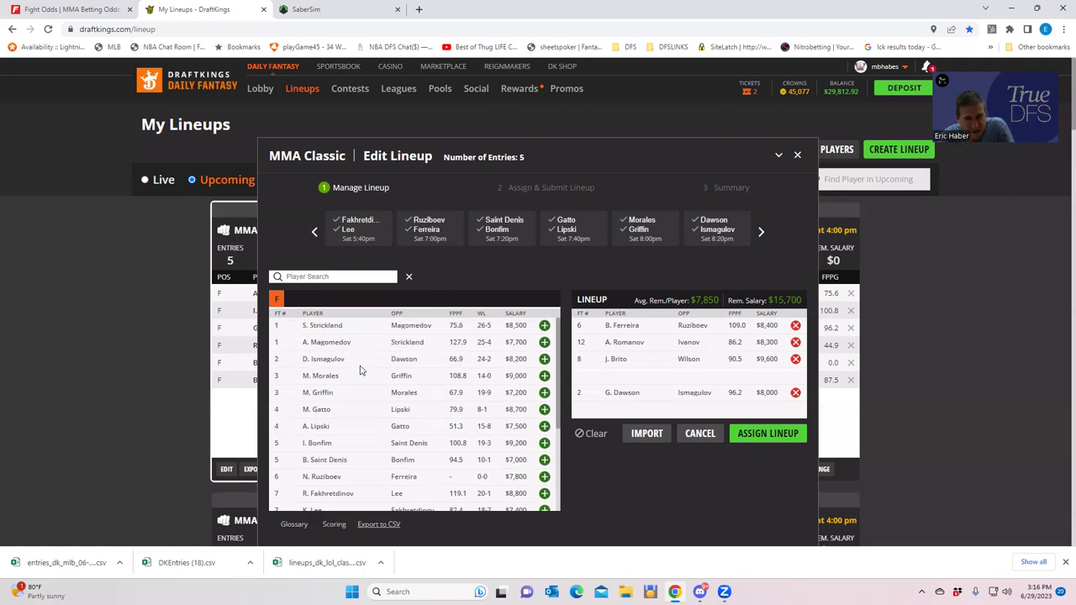